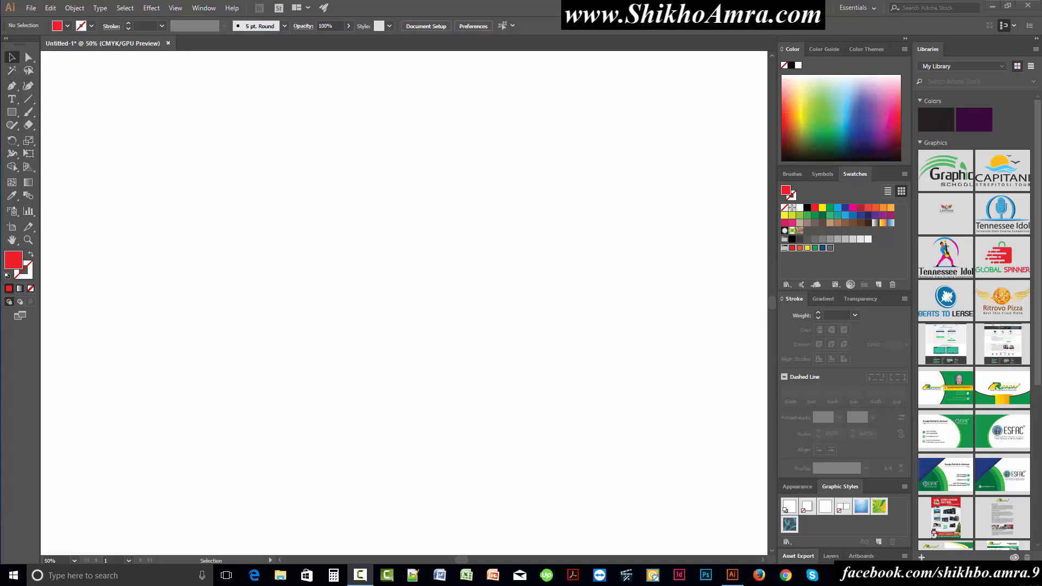
# - Select the Rectangle Tool and preview the shape tools grouped with it
pyautogui.click(224, 219)
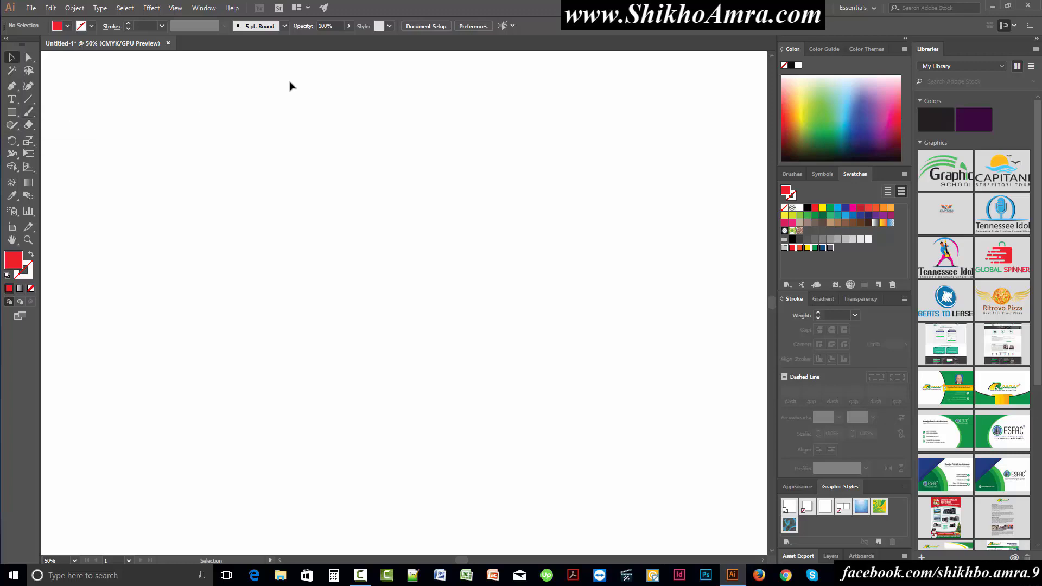
pyautogui.click(12, 111)
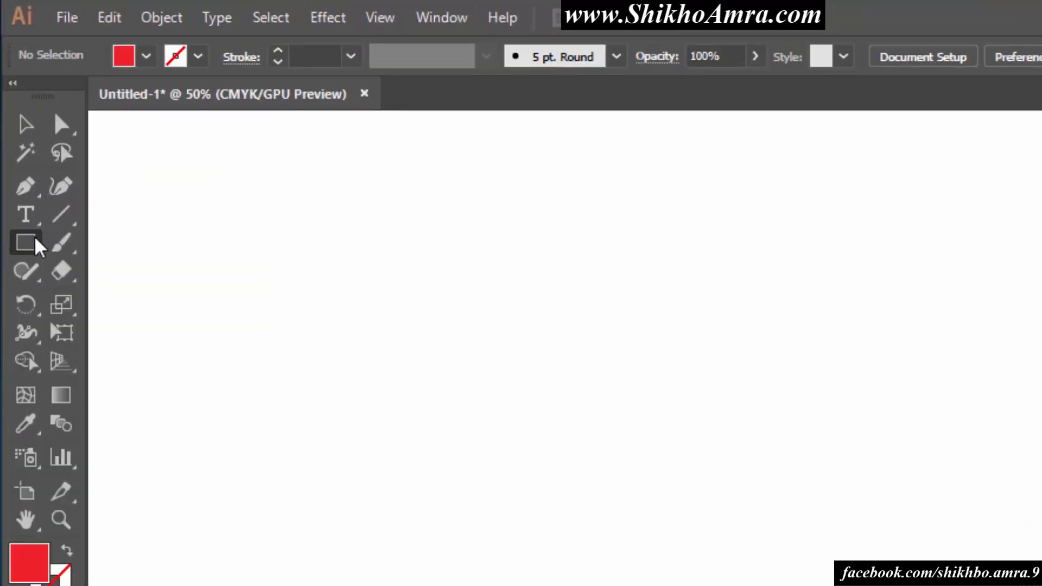
pyautogui.moveTo(34, 239); pyautogui.dragTo(161, 253)
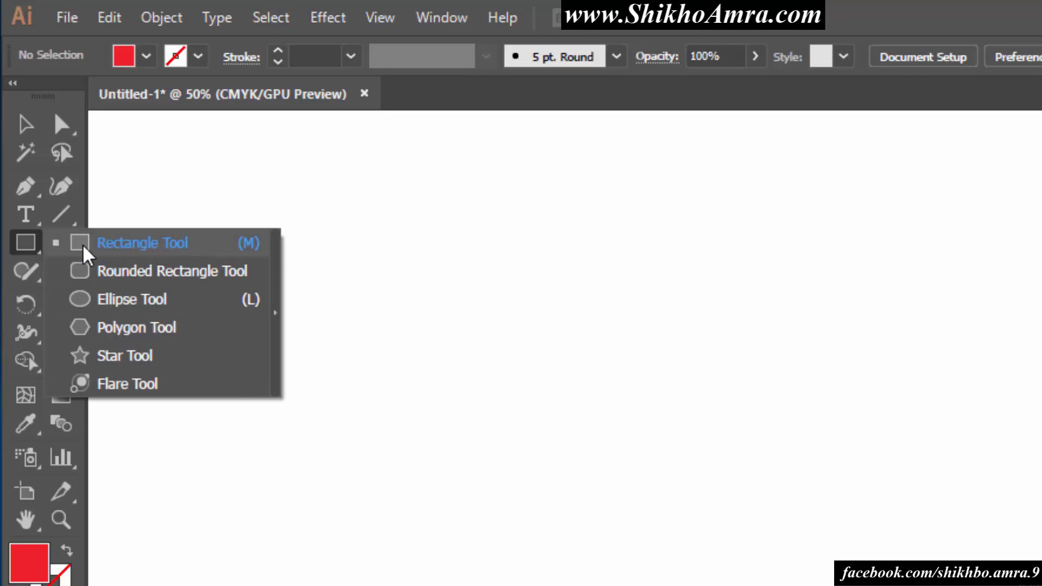
pyautogui.click(109, 244)
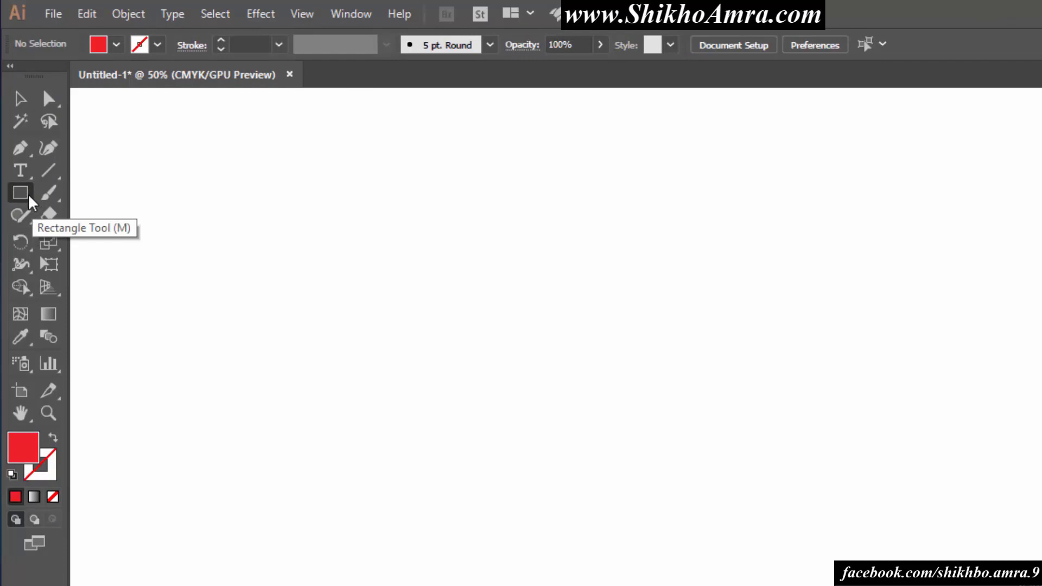
# - Tear off the shape-tools flyout and drag the floating panel onto the canvas
pyautogui.click(24, 195)
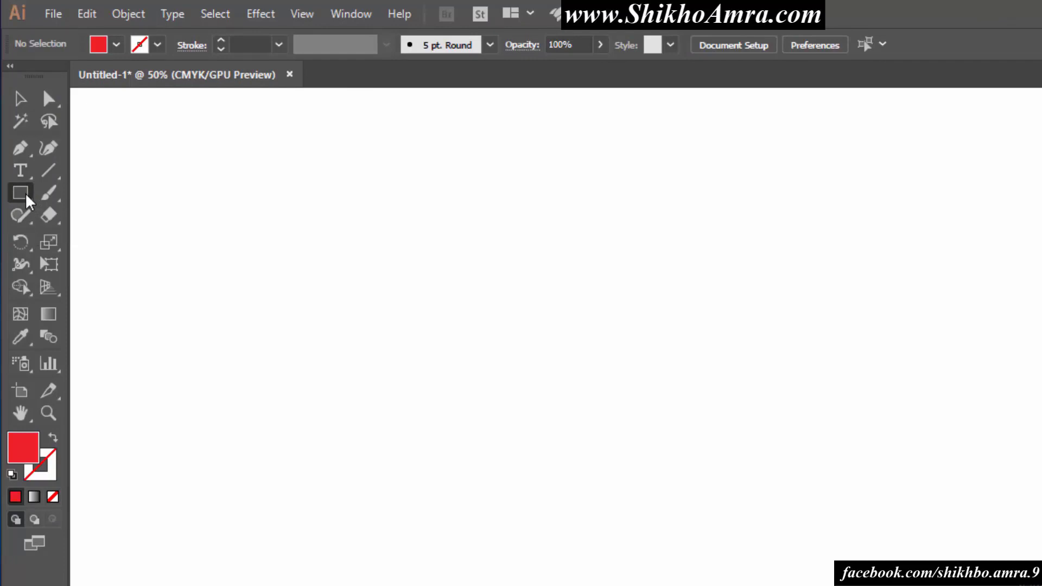
pyautogui.click(25, 200)
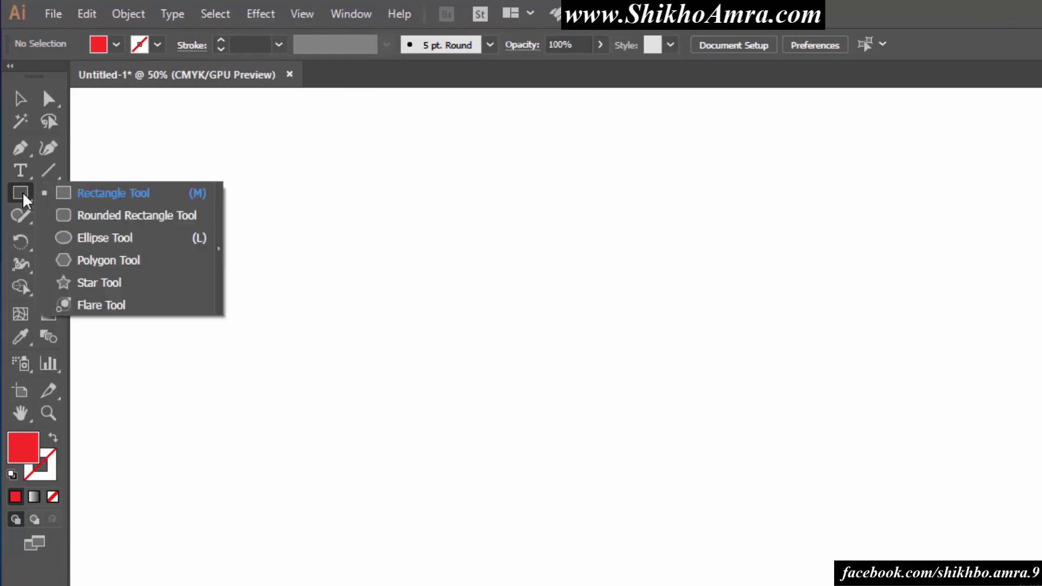
pyautogui.click(219, 252)
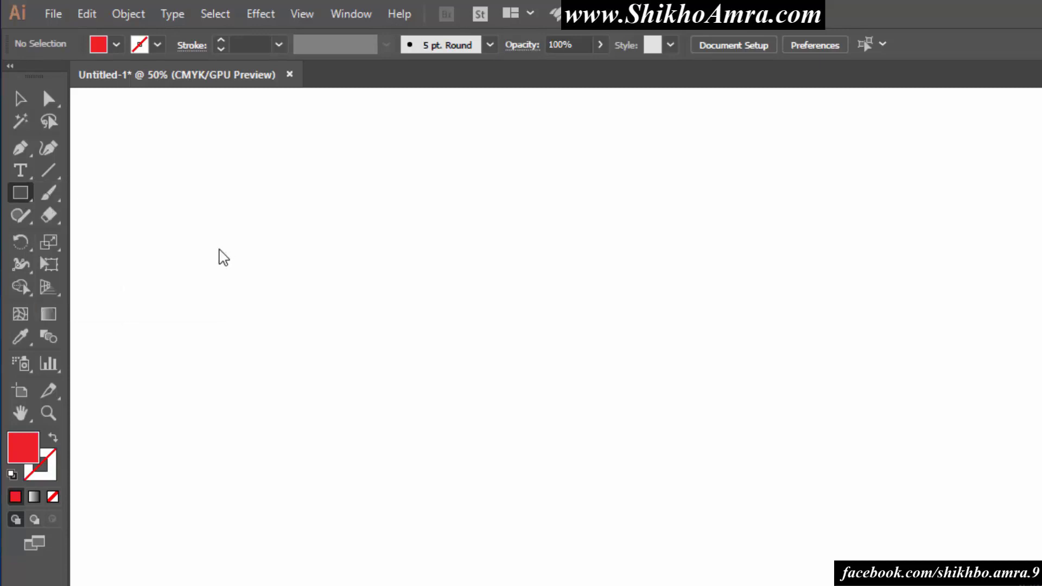
pyautogui.moveTo(97, 220)
pyautogui.mouseDown()
pyautogui.moveTo(580, 183)
pyautogui.moveTo(564, 184)
pyautogui.mouseUp()
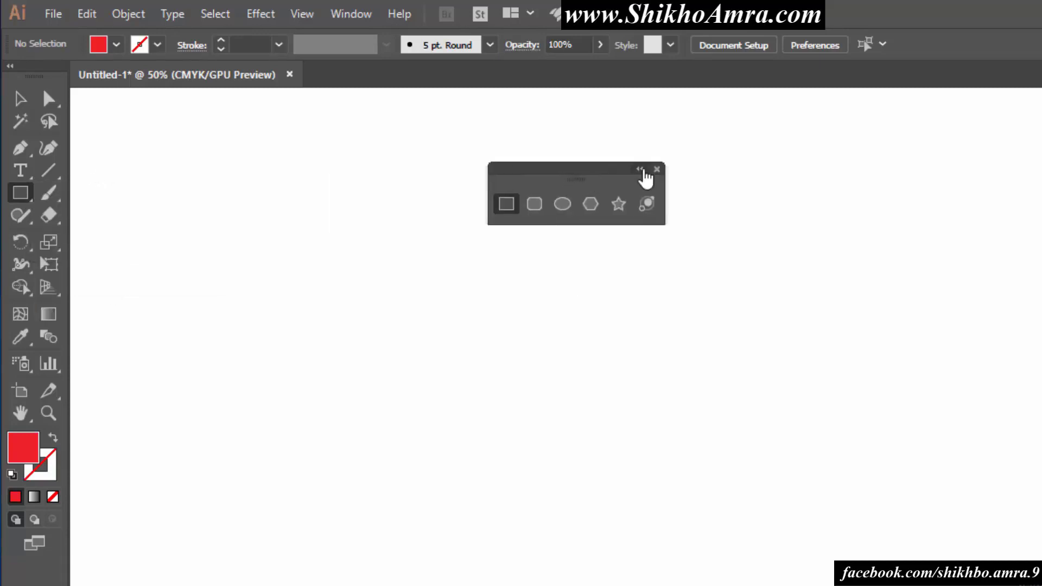
# - Flip the floating shape panel vertical and close it, then tear it off, move it, and close it again
pyautogui.click(640, 171)
pyautogui.click(516, 168)
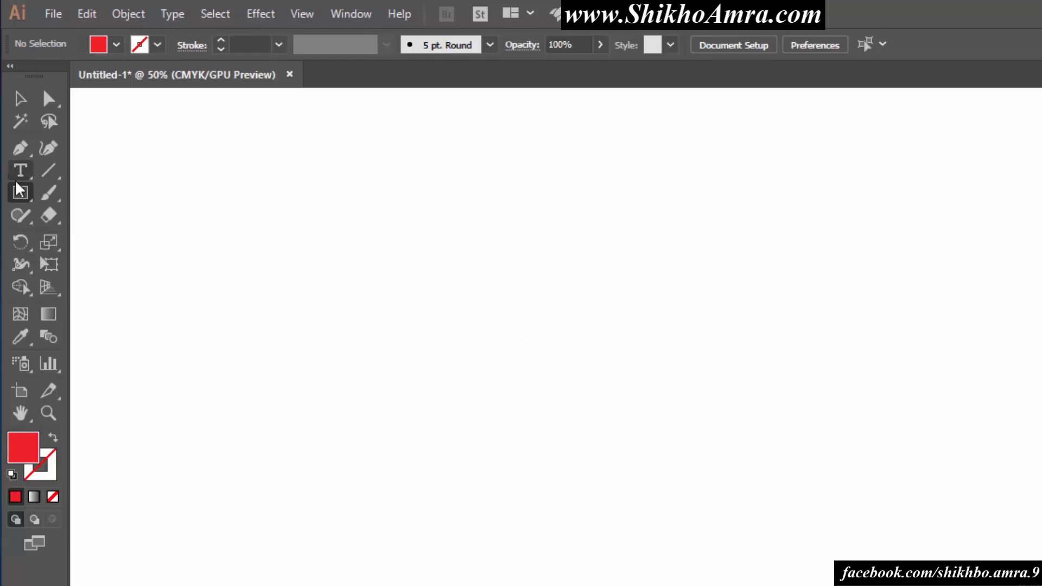
pyautogui.click(21, 196)
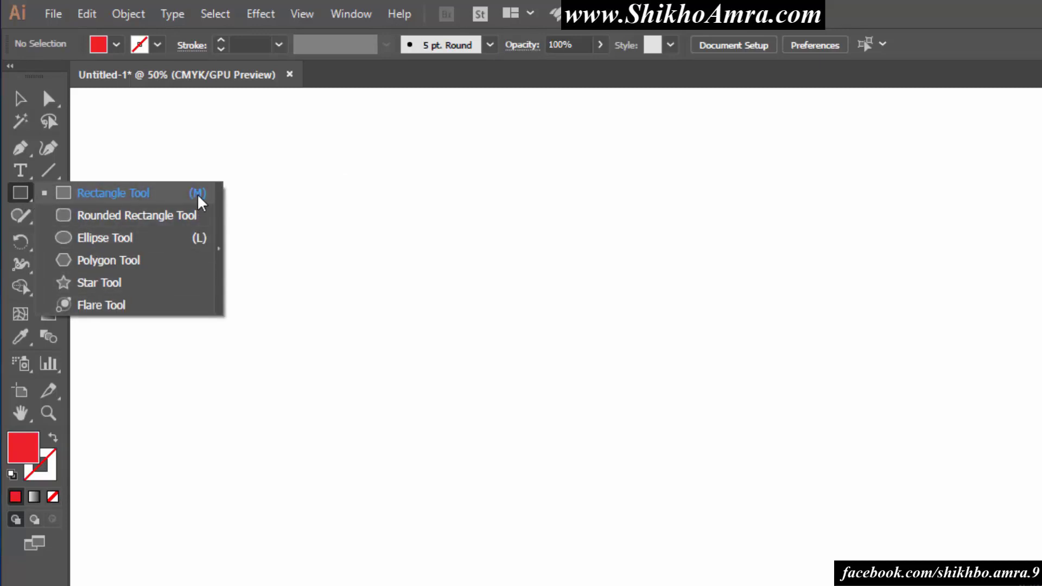
pyautogui.click(222, 254)
pyautogui.moveTo(92, 144); pyautogui.dragTo(695, 70)
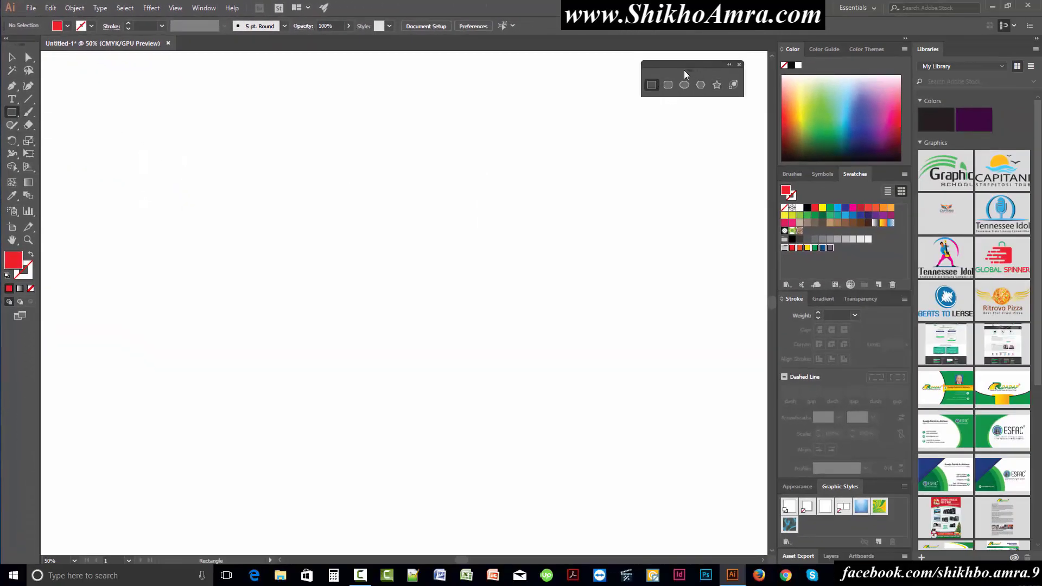
pyautogui.moveTo(697, 64); pyautogui.dragTo(677, 84)
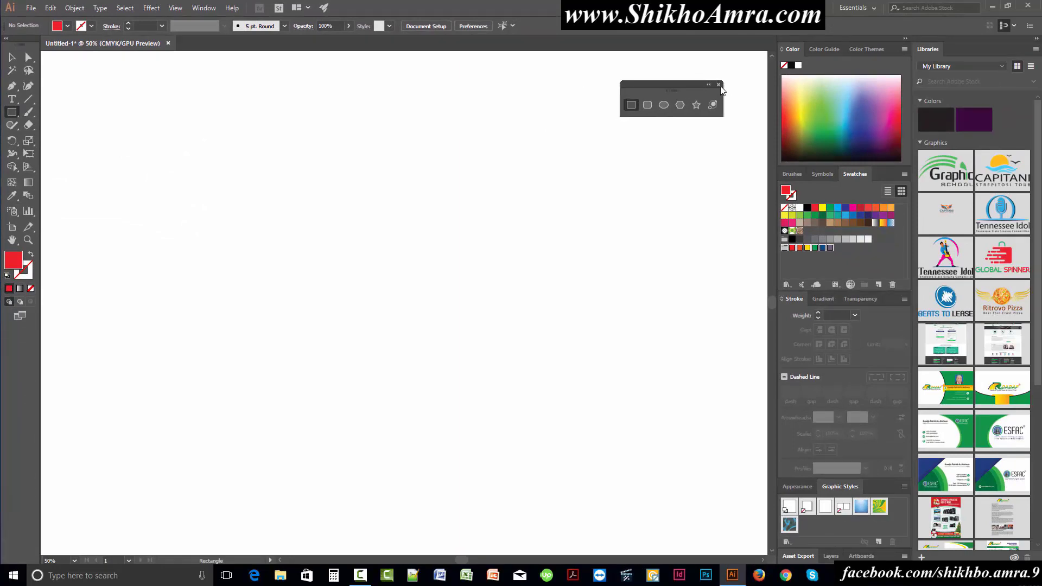
pyautogui.click(719, 85)
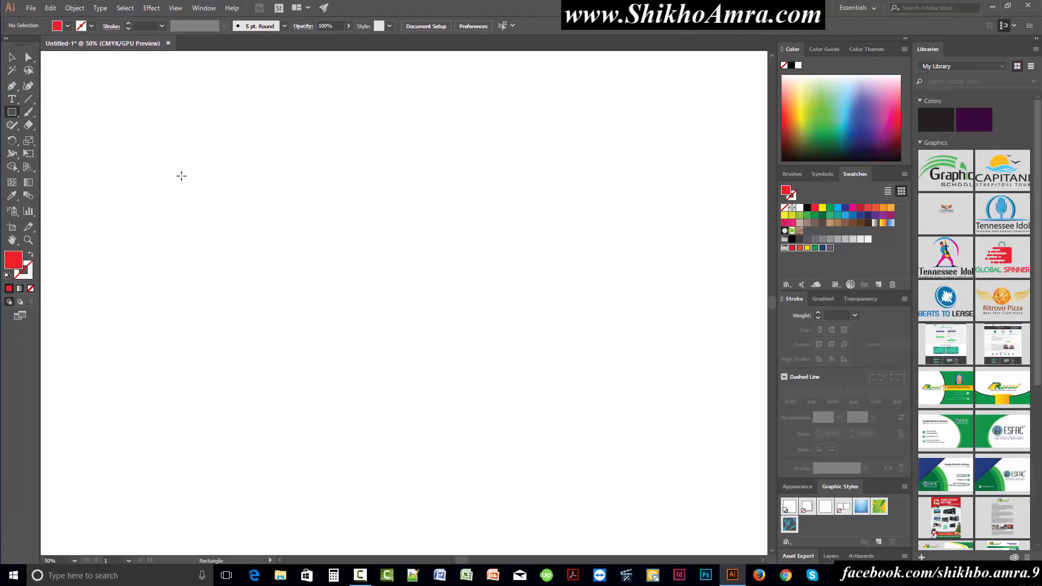
pyautogui.click(16, 112)
pyautogui.click(60, 113)
pyautogui.moveTo(16, 112); pyautogui.dragTo(83, 114)
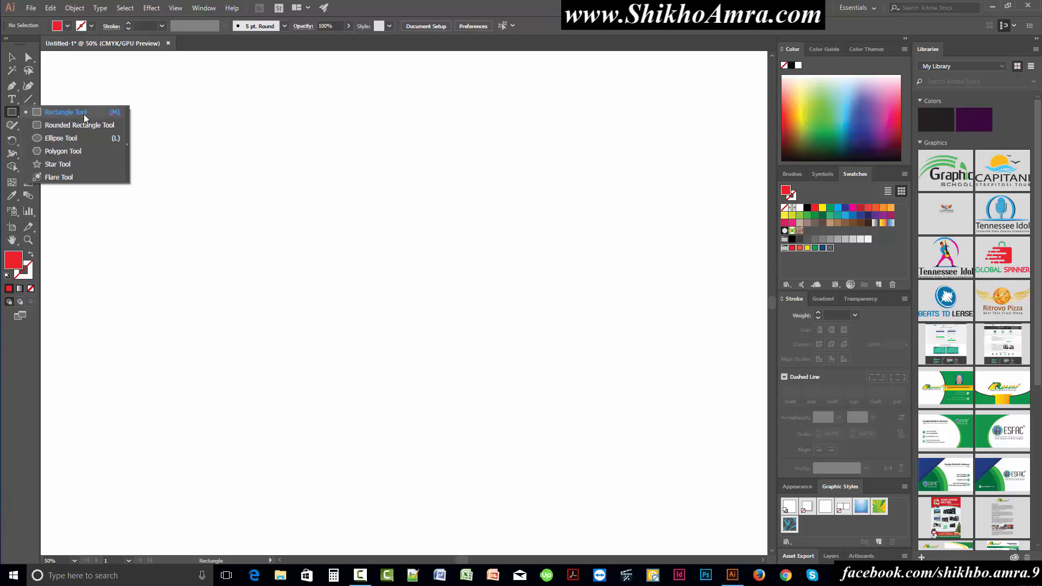
pyautogui.press('m')
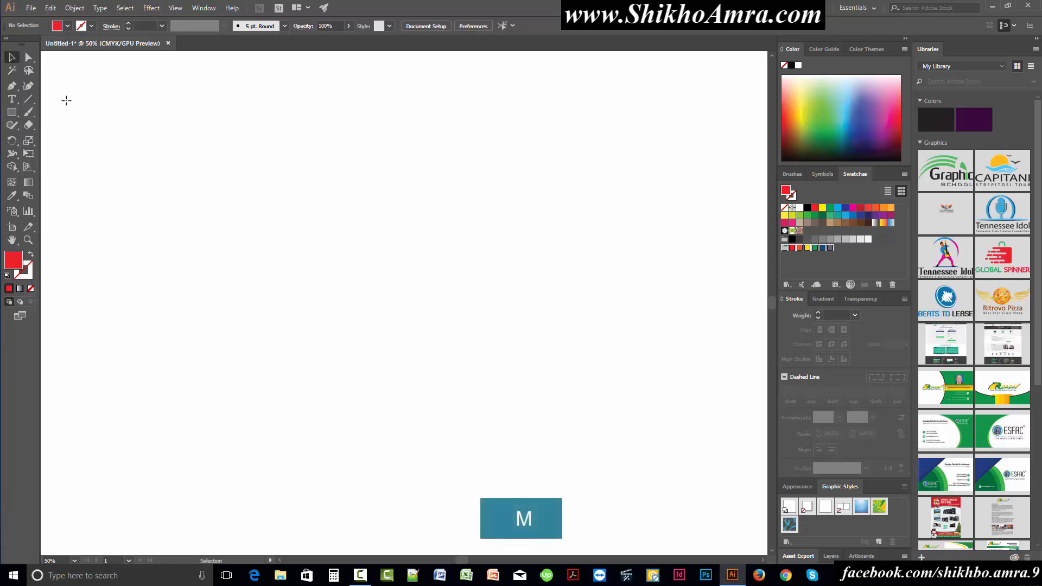
pyautogui.moveTo(12, 113); pyautogui.dragTo(80, 115)
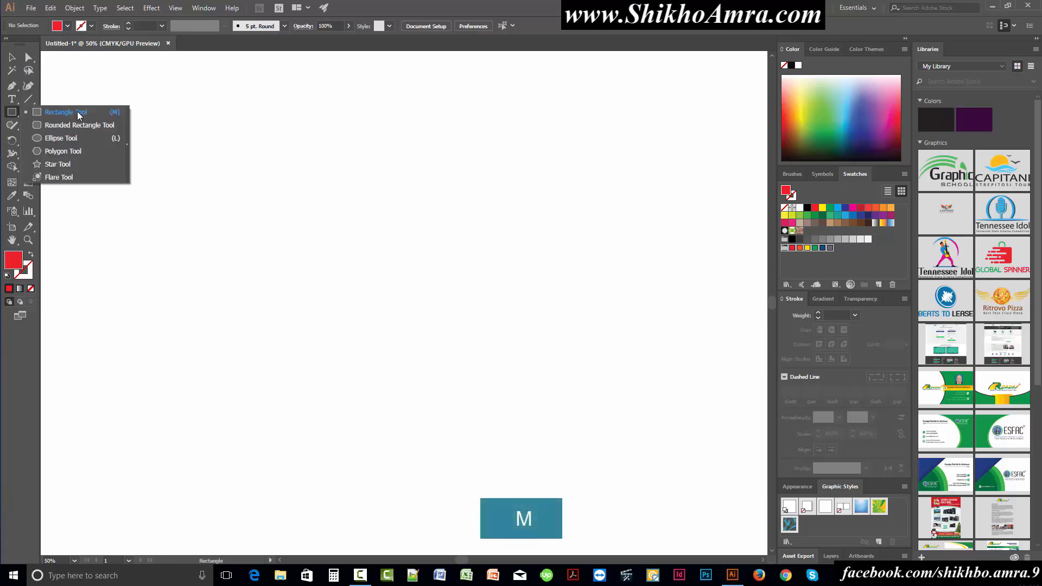
pyautogui.click(80, 116)
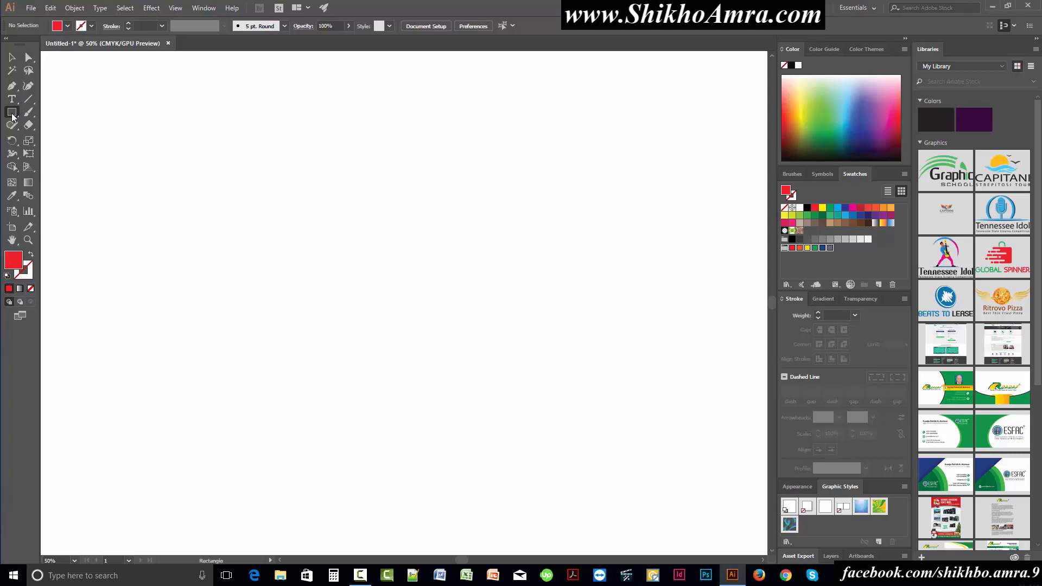
pyautogui.moveTo(13, 116); pyautogui.dragTo(65, 115)
pyautogui.moveTo(187, 171); pyautogui.dragTo(545, 340)
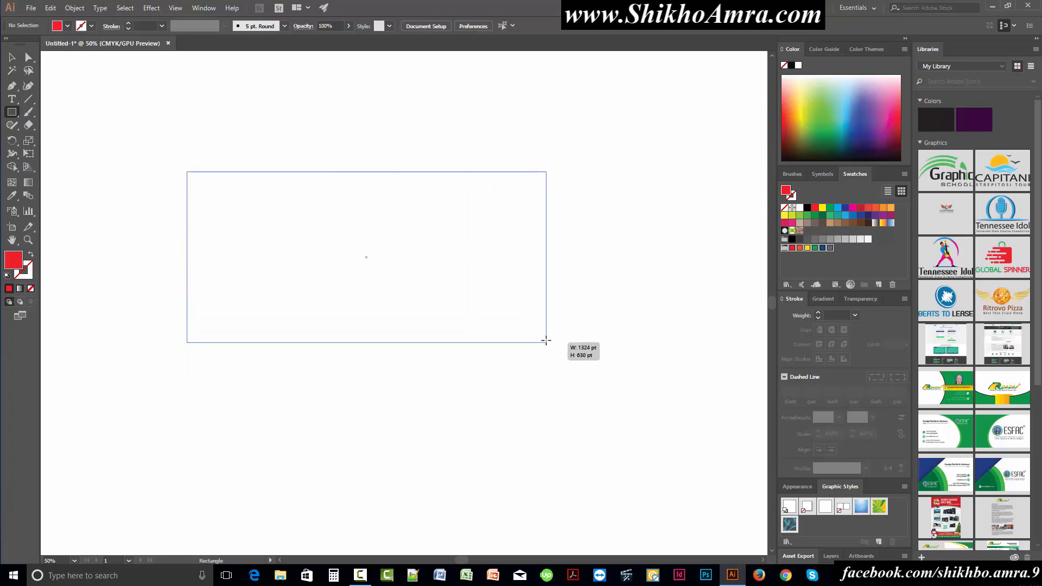
pyautogui.moveTo(546, 340); pyautogui.dragTo(586, 360)
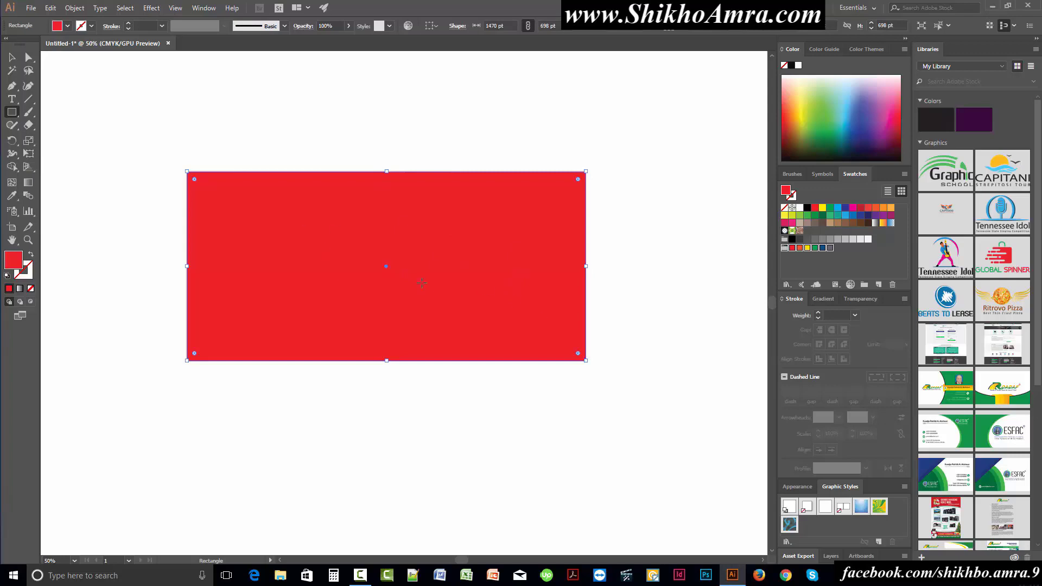
pyautogui.scroll(2, 297, 244)
pyautogui.scroll(3, 298, 244)
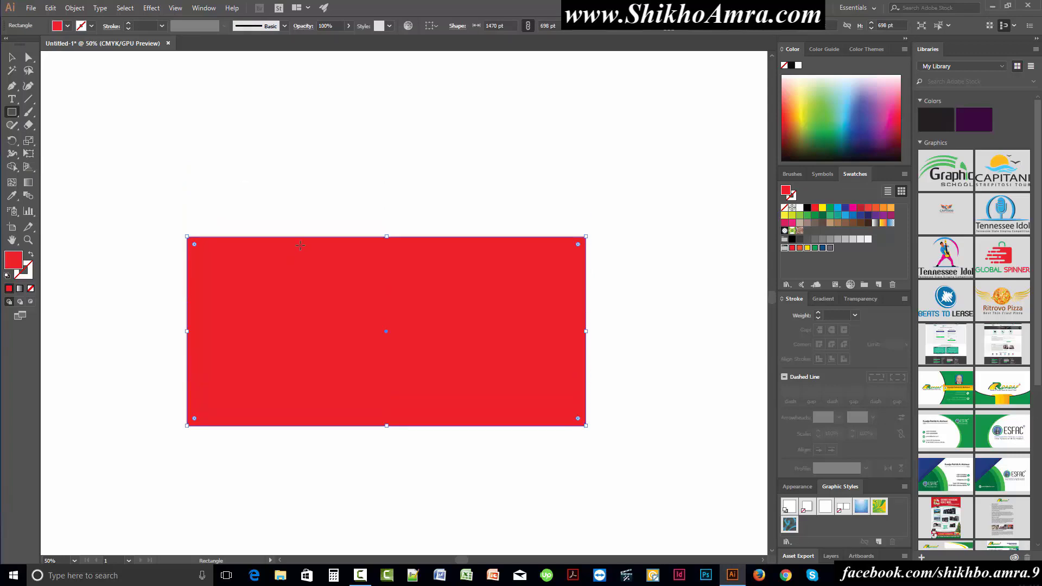
pyautogui.scroll(1, 297, 244)
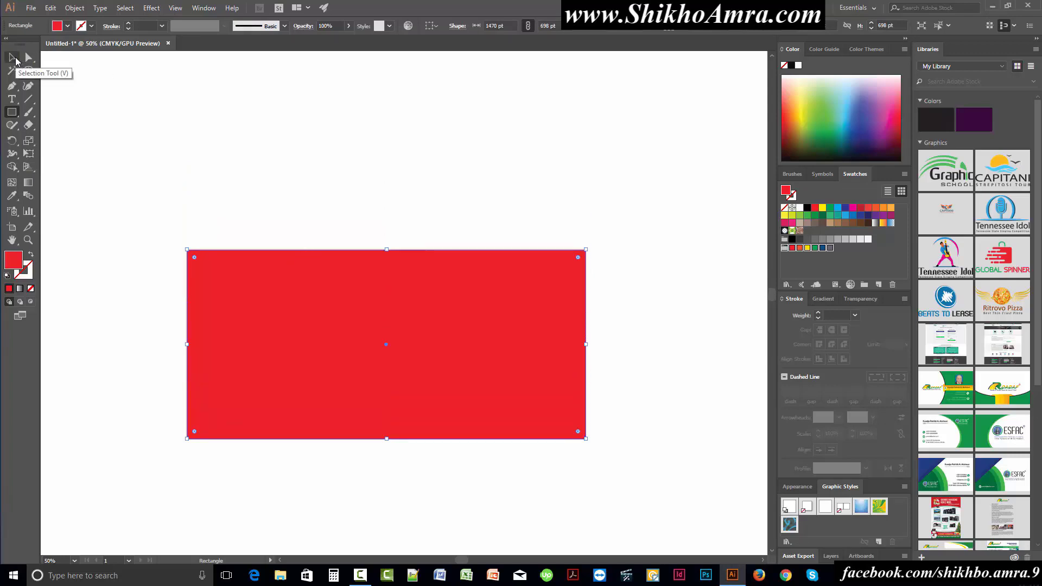
pyautogui.press('Delete')
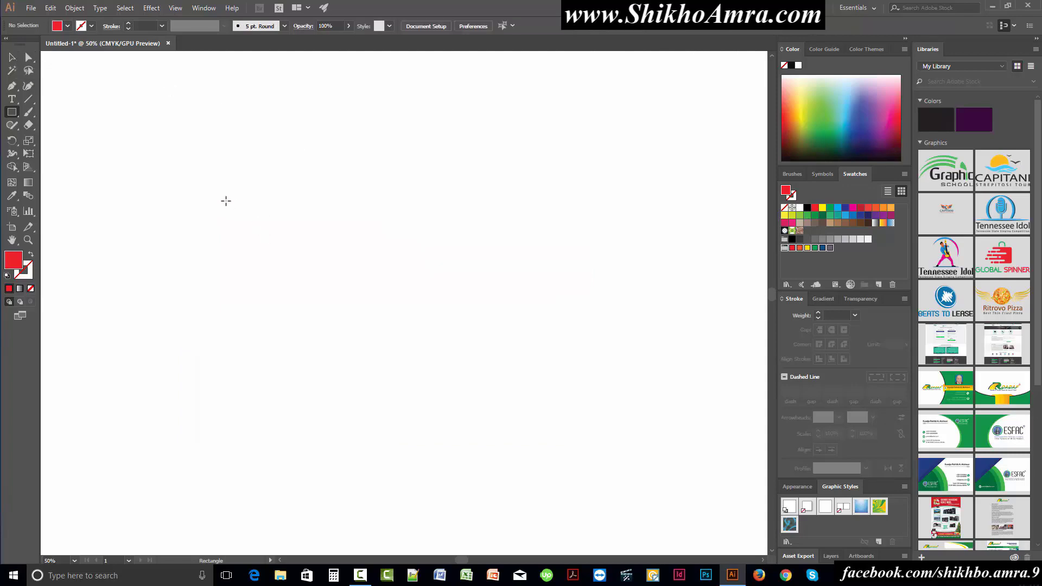
# - Drag out a red rectangle of about 816 × 424 pt, repositioning it with Space while drawing
pyautogui.moveTo(221, 200)
pyautogui.mouseDown()
pyautogui.moveTo(389, 283)
pyautogui.moveTo(238, 219)
pyautogui.moveTo(436, 305)
pyautogui.mouseUp()
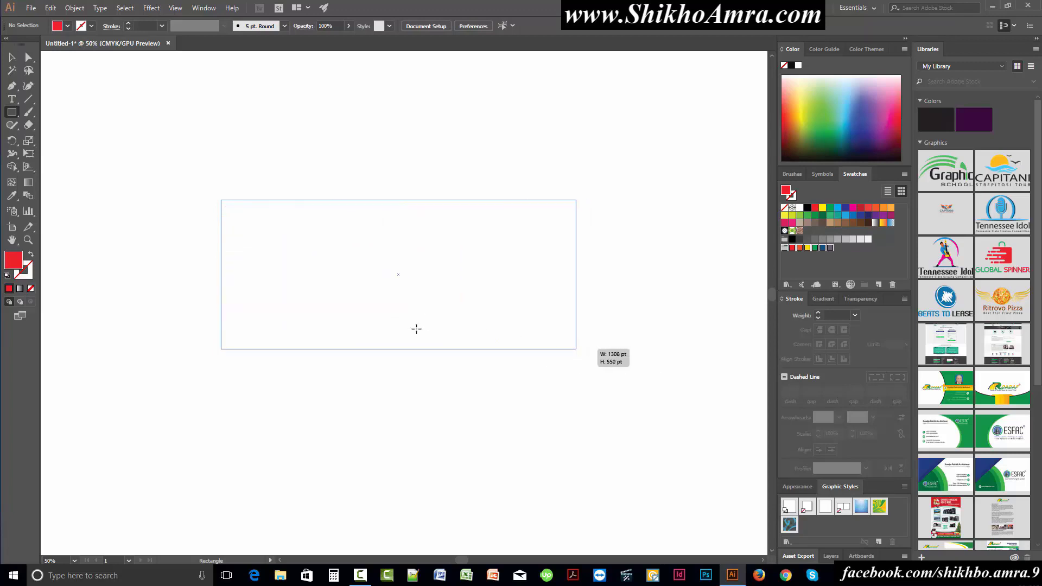
pyautogui.moveTo(436, 305)
pyautogui.mouseDown()
pyautogui.moveTo(467, 352)
pyautogui.moveTo(553, 371)
pyautogui.mouseUp()
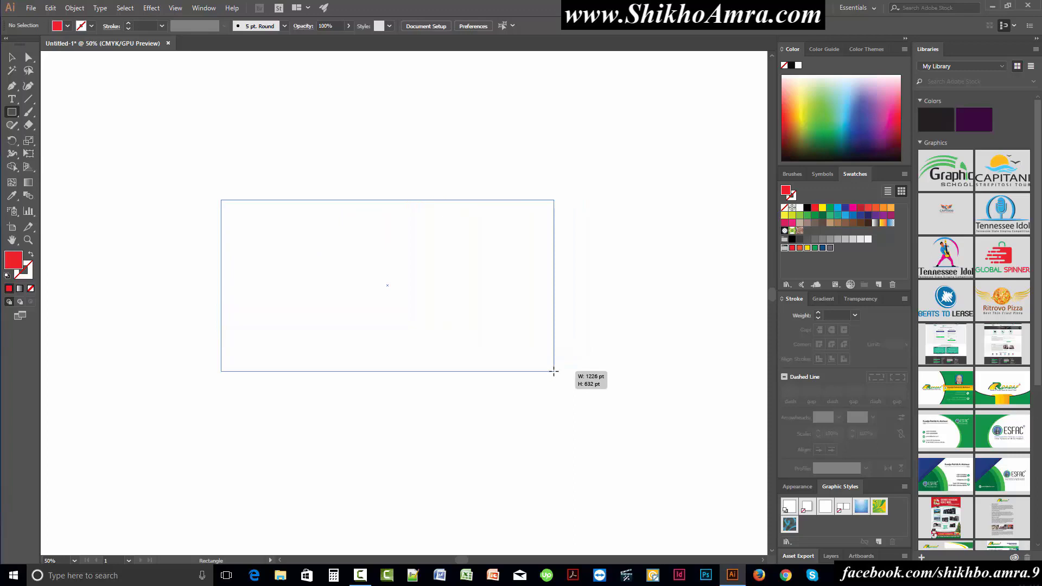
pyautogui.moveTo(553, 372)
pyautogui.mouseDown()
pyautogui.moveTo(249, 249)
pyautogui.moveTo(261, 238)
pyautogui.moveTo(364, 259)
pyautogui.mouseUp()
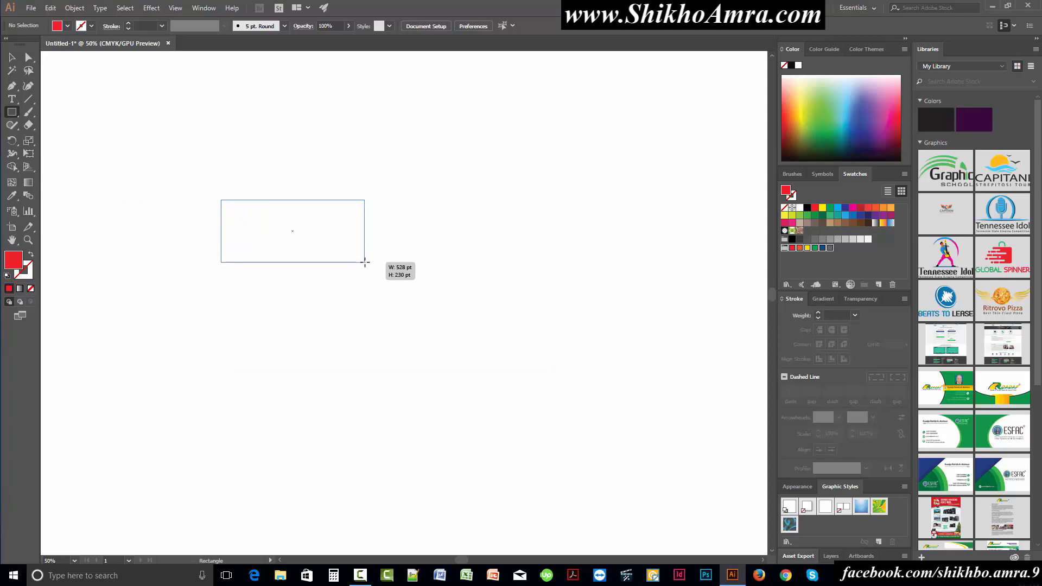
pyautogui.moveTo(364, 259)
pyautogui.mouseDown()
pyautogui.moveTo(426, 312)
pyautogui.moveTo(405, 313)
pyautogui.moveTo(403, 325)
pyautogui.moveTo(474, 328)
pyautogui.moveTo(356, 314)
pyautogui.moveTo(504, 283)
pyautogui.moveTo(514, 385)
pyautogui.moveTo(393, 365)
pyautogui.moveTo(356, 253)
pyautogui.moveTo(461, 309)
pyautogui.moveTo(463, 341)
pyautogui.moveTo(491, 321)
pyautogui.moveTo(421, 288)
pyautogui.moveTo(421, 304)
pyautogui.moveTo(408, 289)
pyautogui.moveTo(570, 366)
pyautogui.moveTo(537, 333)
pyautogui.moveTo(542, 313)
pyautogui.moveTo(461, 309)
pyautogui.mouseUp()
pyautogui.press('space')
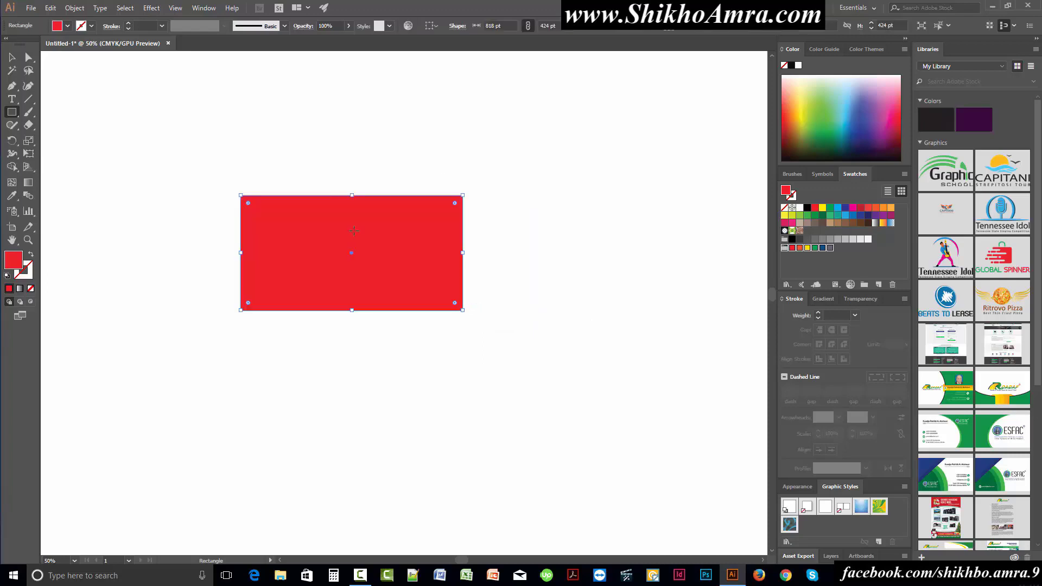
pyautogui.scroll(2, 361, 237)
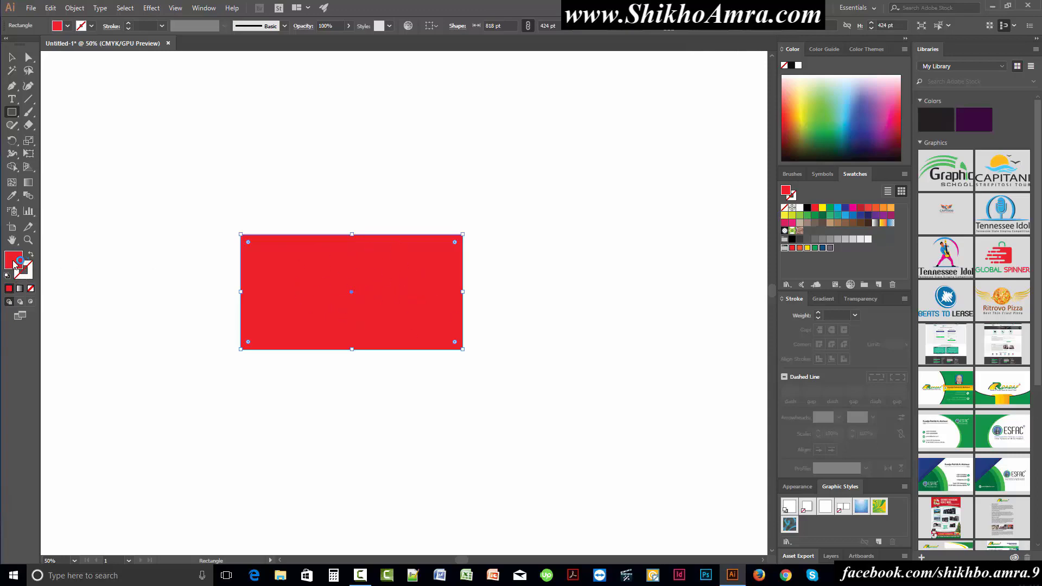
# - After checking the fill swatches, select the red 816 × 424 pt rectangle with the Selection tool
pyautogui.click(68, 26)
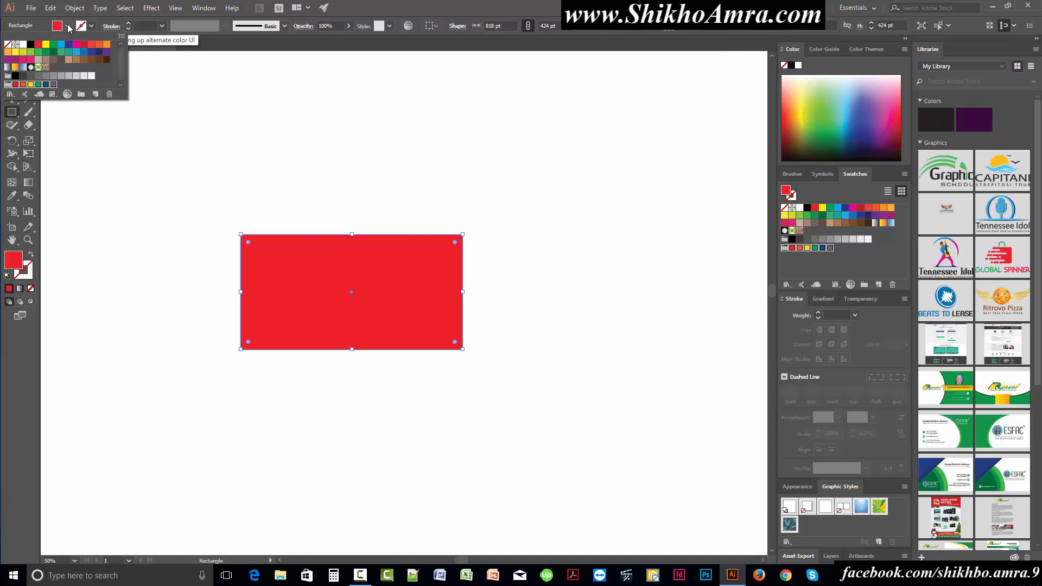
pyautogui.click(67, 26)
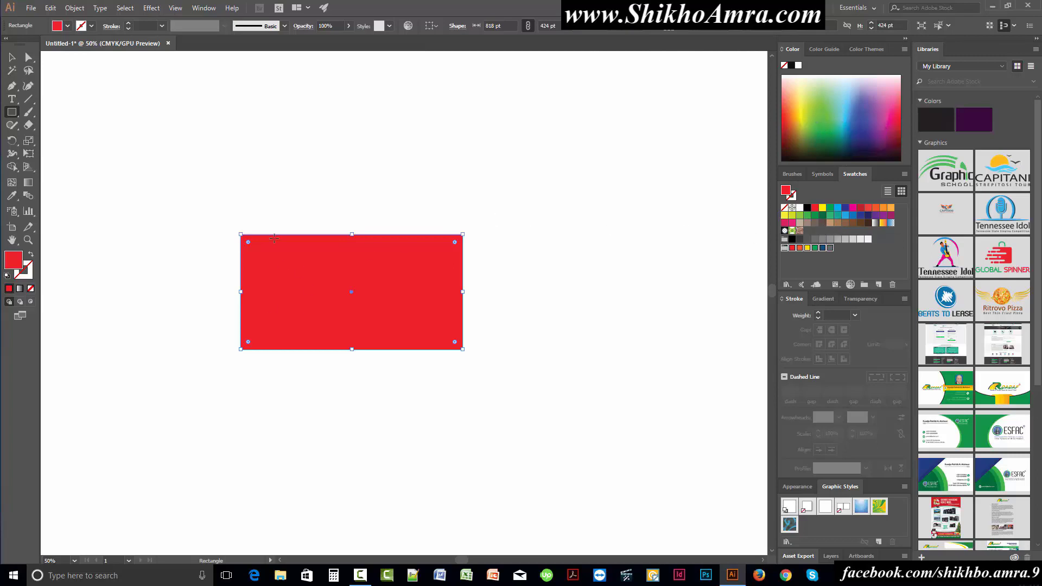
pyautogui.click(12, 57)
pyautogui.click(240, 183)
pyautogui.click(365, 320)
pyautogui.click(497, 432)
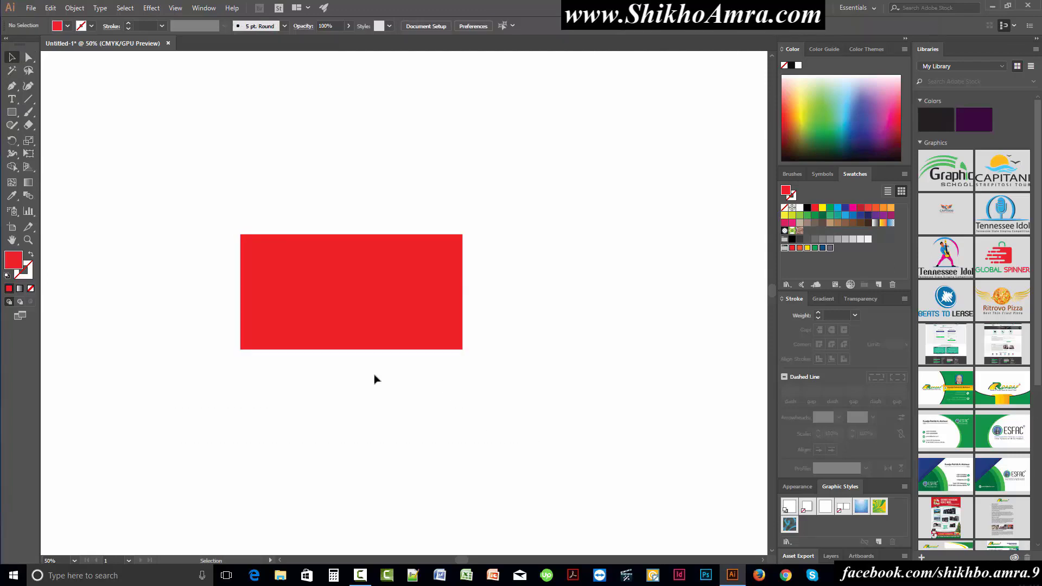
pyautogui.moveTo(227, 172)
pyautogui.mouseDown()
pyautogui.moveTo(575, 412)
pyautogui.moveTo(483, 384)
pyautogui.mouseUp()
pyautogui.click(276, 247)
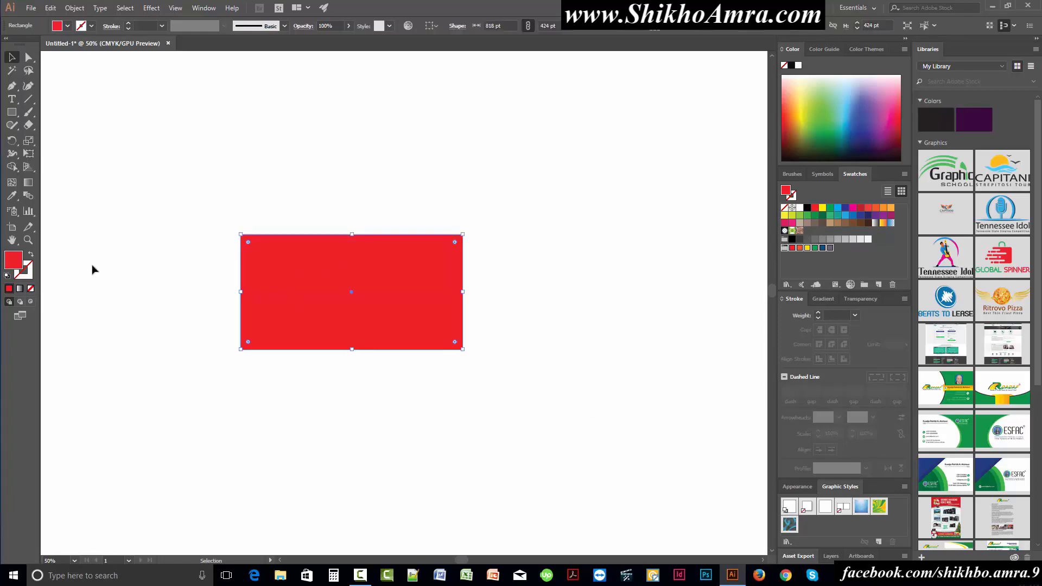
# - Set the rectangle's stroke colour to blue in the Color Picker
pyautogui.click(29, 270)
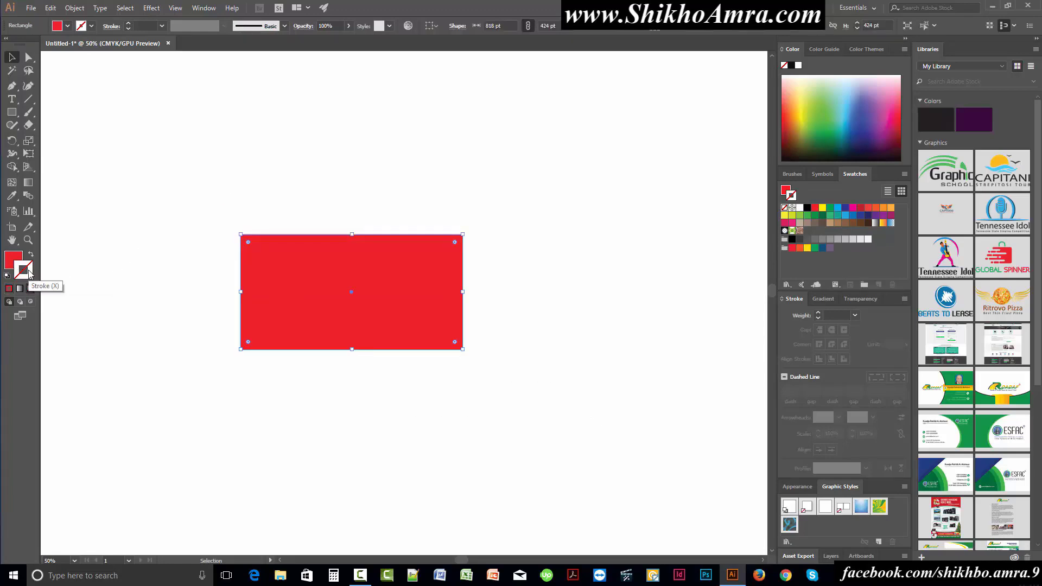
pyautogui.doubleClick(29, 272)
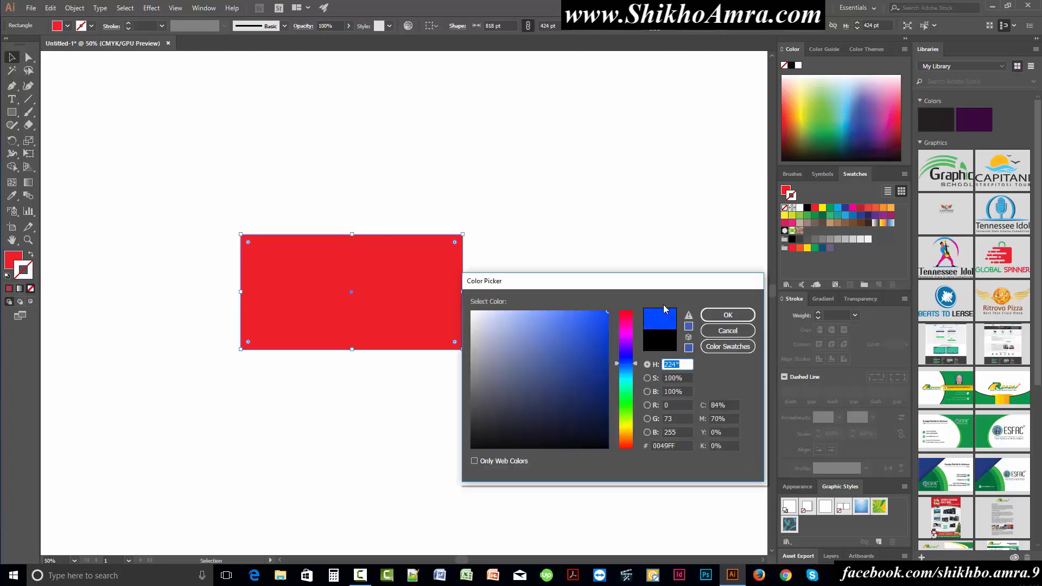
pyautogui.click(728, 315)
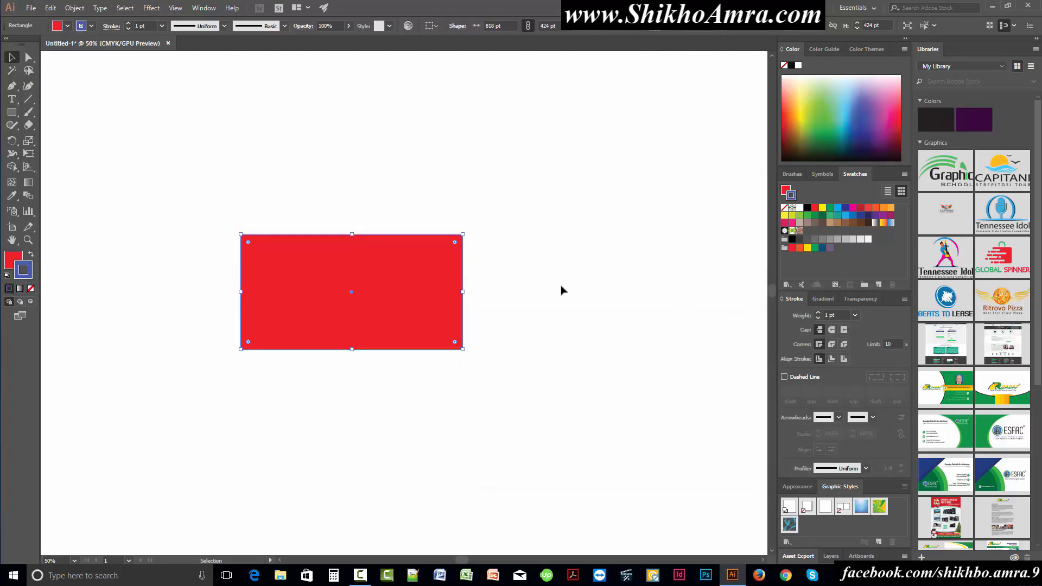
# - Zoom in to check the thin 1 pt blue outline, zoom back out, and reselect the rectangle
pyautogui.click(206, 176)
pyautogui.scroll(3, 328, 288)
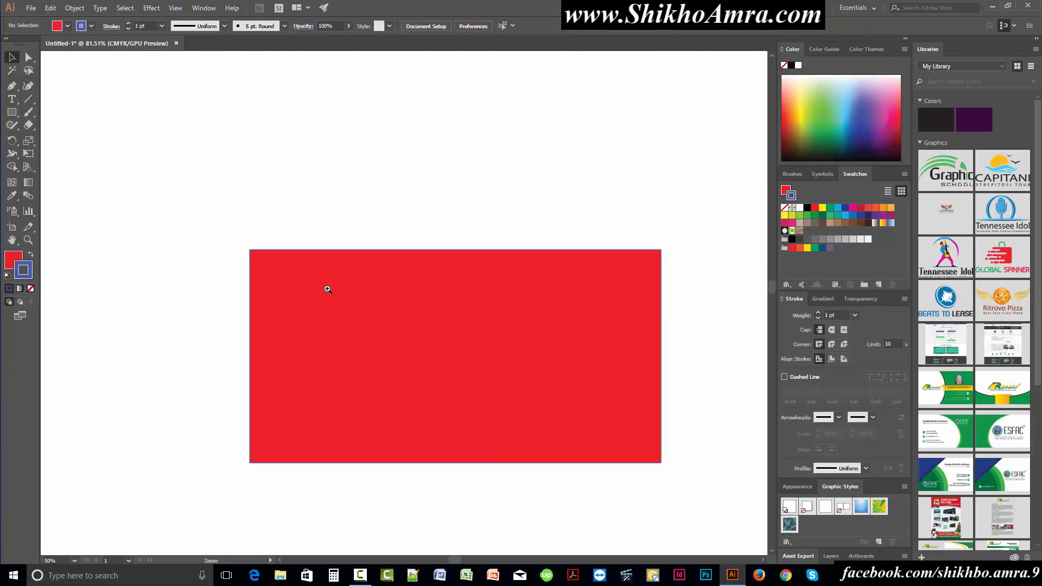
pyautogui.scroll(1, 444, 347)
pyautogui.scroll(5, 340, 372)
pyautogui.scroll(3, 437, 529)
pyautogui.scroll(-5, 260, 174)
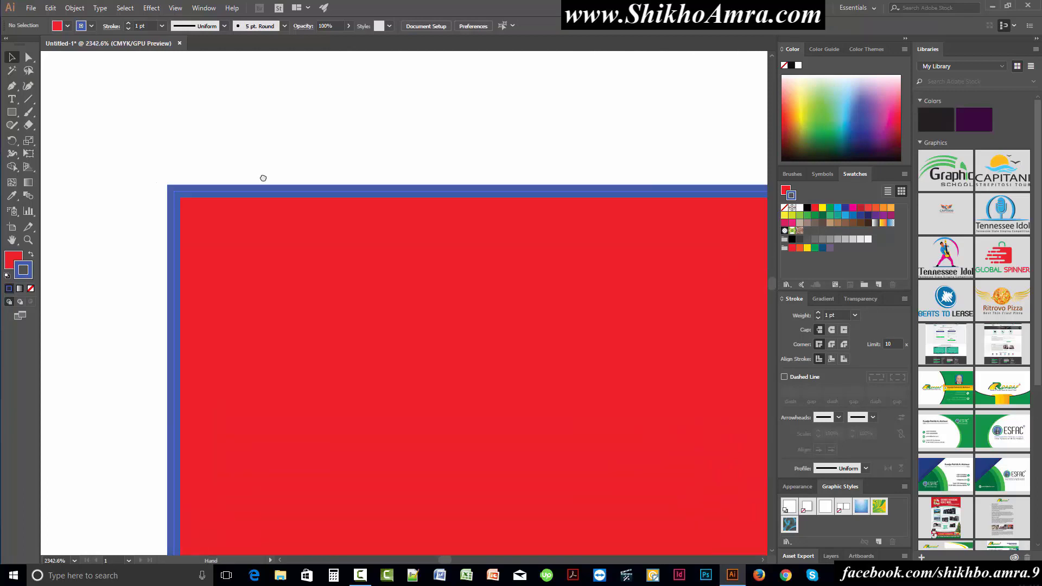
pyautogui.scroll(-1, 272, 235)
pyautogui.scroll(-1, 260, 244)
pyautogui.scroll(-4, 445, 336)
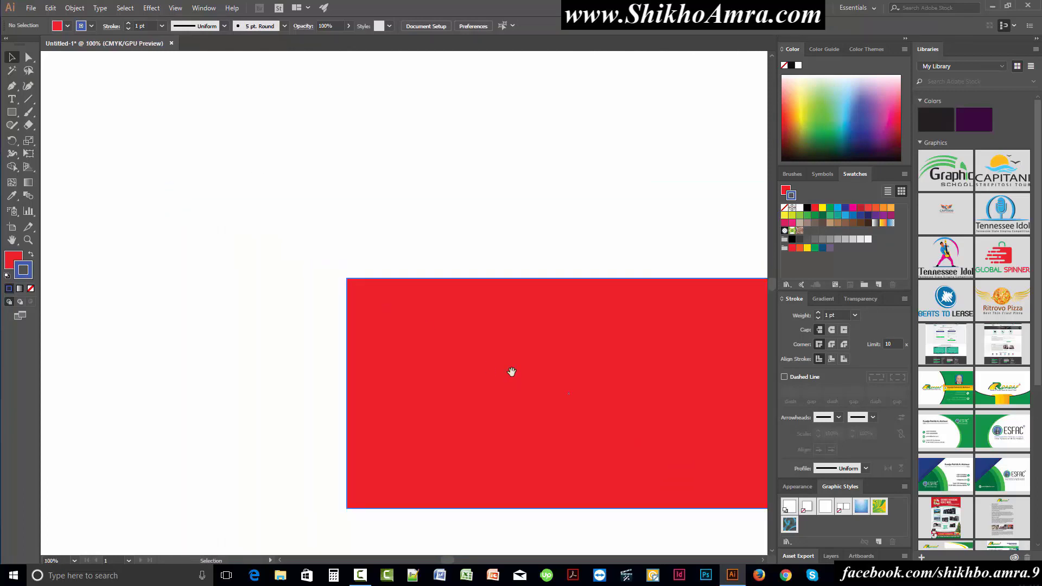
pyautogui.scroll(-1, 326, 337)
pyautogui.click(402, 357)
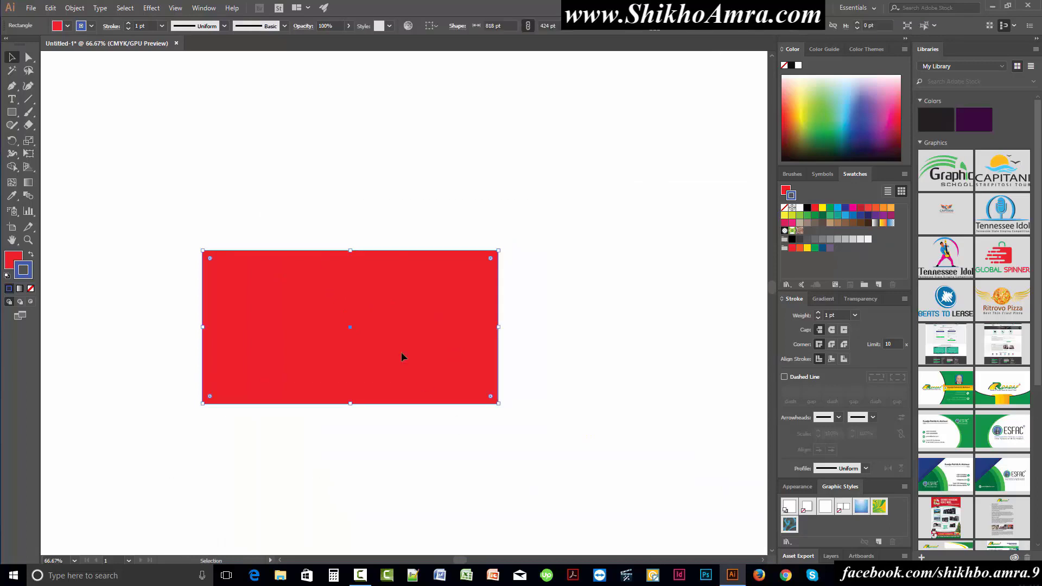
# - Set the blue outline weight to 28 pt, then select the rectangle and move it higher
pyautogui.click(161, 25)
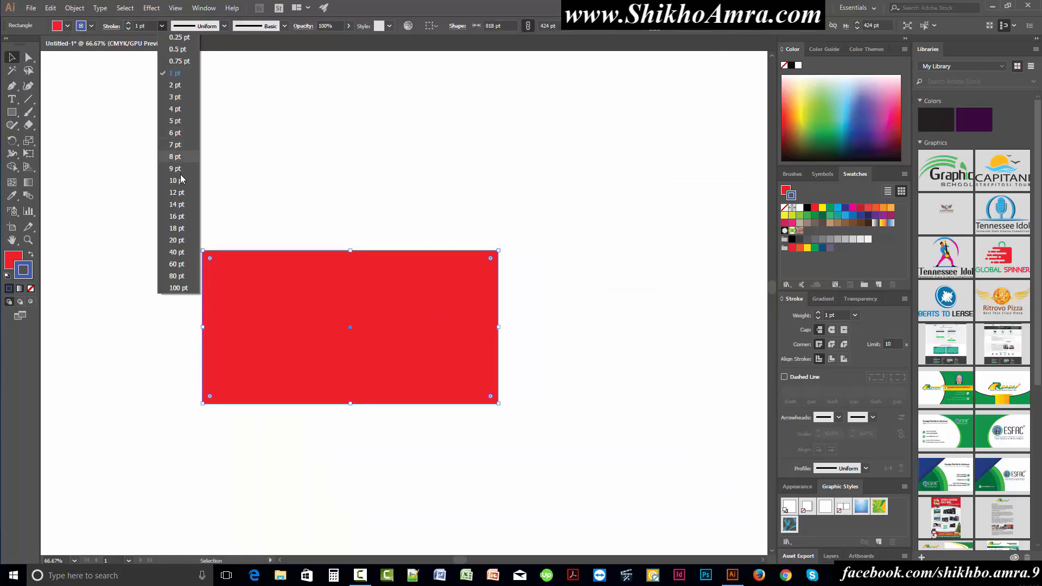
pyautogui.click(178, 193)
pyautogui.click(162, 25)
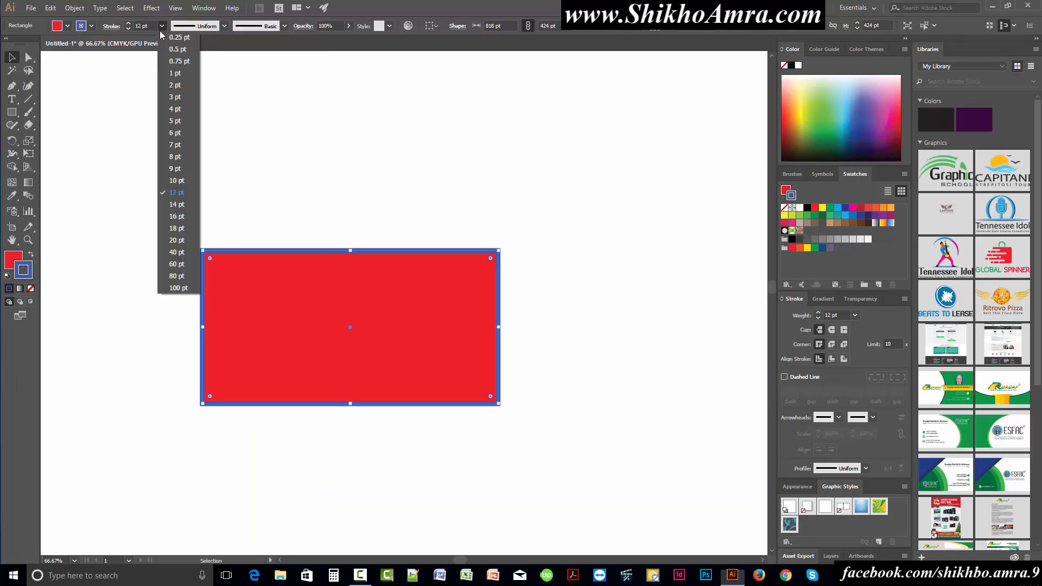
pyautogui.click(187, 272)
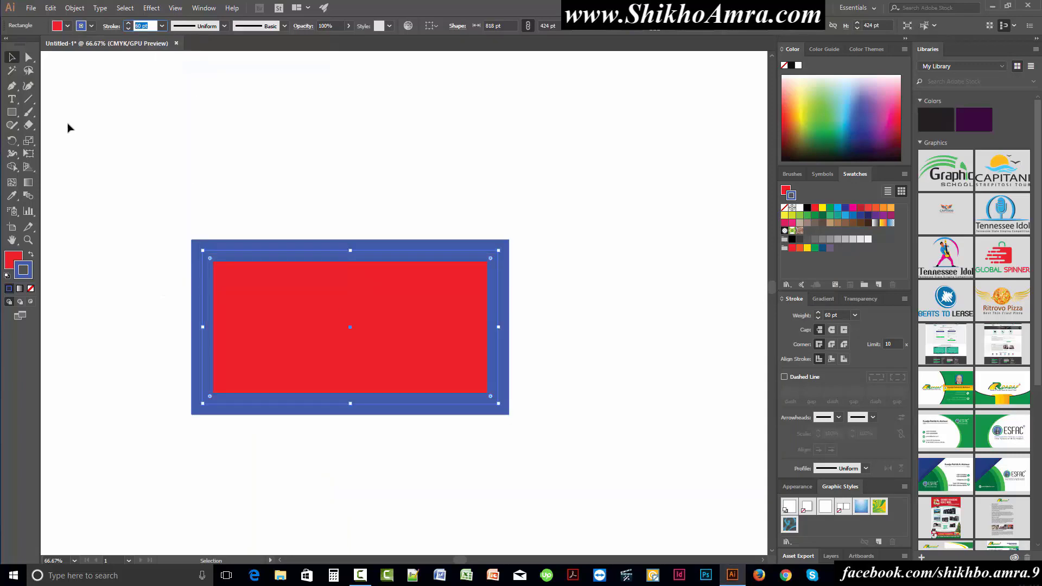
pyautogui.press('Up')
pyautogui.press('Up')
pyautogui.press('Down')
pyautogui.press('Down')
pyautogui.press('Down')
pyautogui.press('Down')
pyautogui.press('Down')
pyautogui.press('Down')
pyautogui.press('Down')
pyautogui.press('Down')
pyautogui.press('Down')
pyautogui.press('Down')
pyautogui.press('Down')
pyautogui.press('Down')
pyautogui.press('Down')
pyautogui.press('Down')
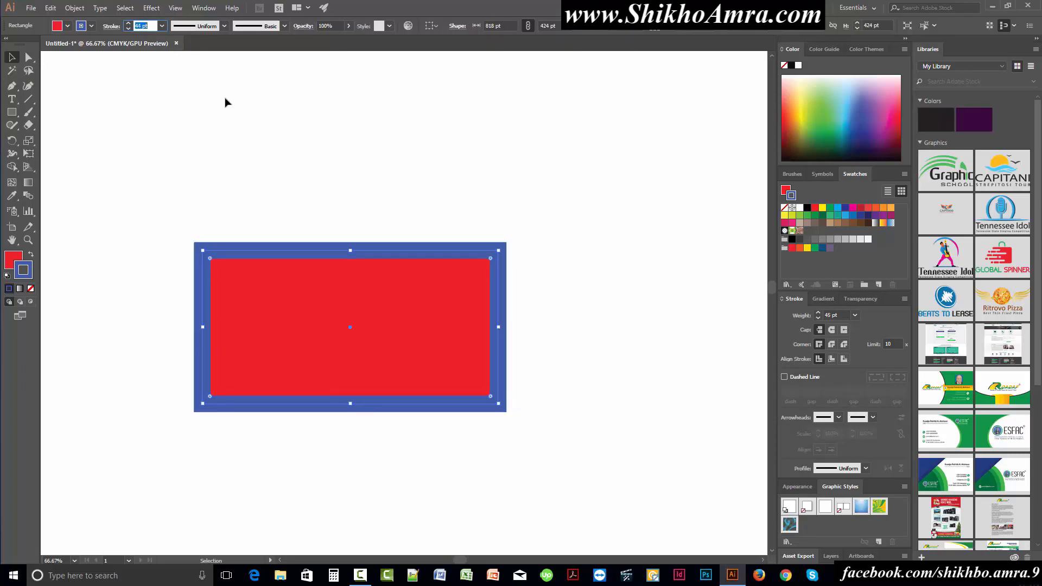
pyautogui.press('Down')
pyautogui.press('Down')
pyautogui.press('Down')
pyautogui.press('Down')
pyautogui.press('Down')
pyautogui.press('Down')
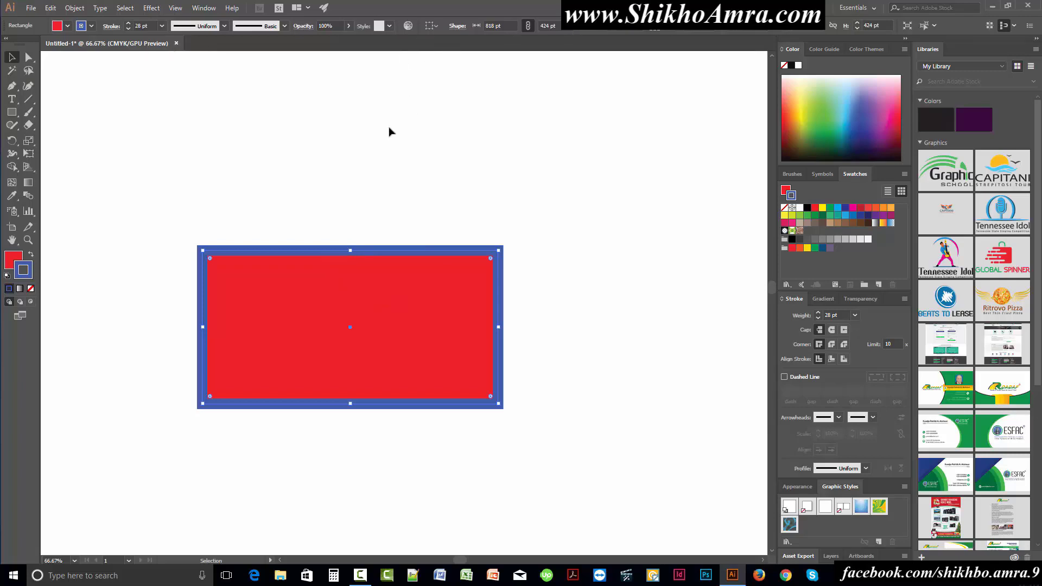
pyautogui.moveTo(147, 184); pyautogui.dragTo(491, 376)
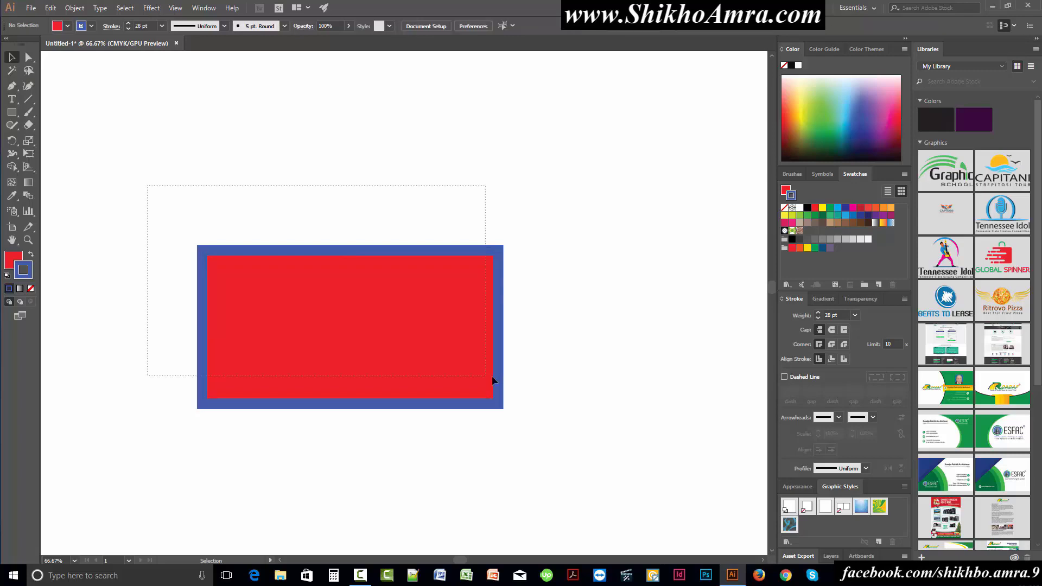
pyautogui.hotkey('ctrl', 'z')
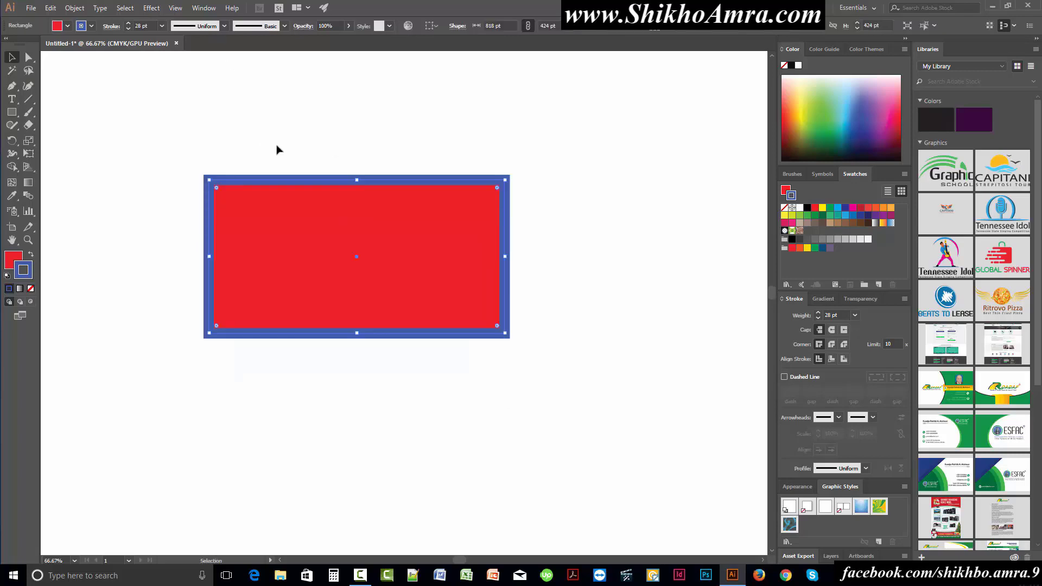
pyautogui.click(224, 26)
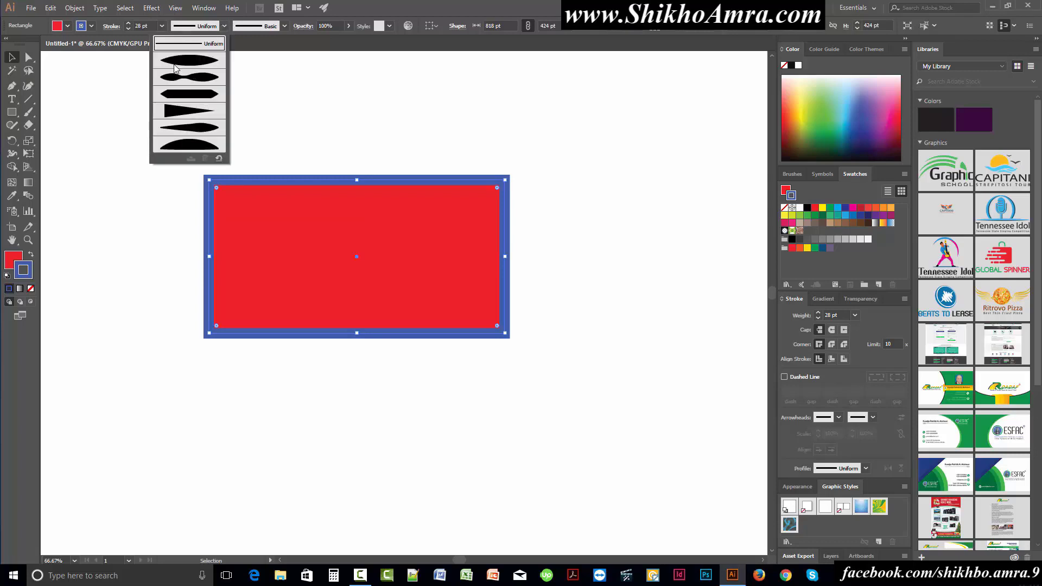
pyautogui.click(175, 68)
pyautogui.click(253, 147)
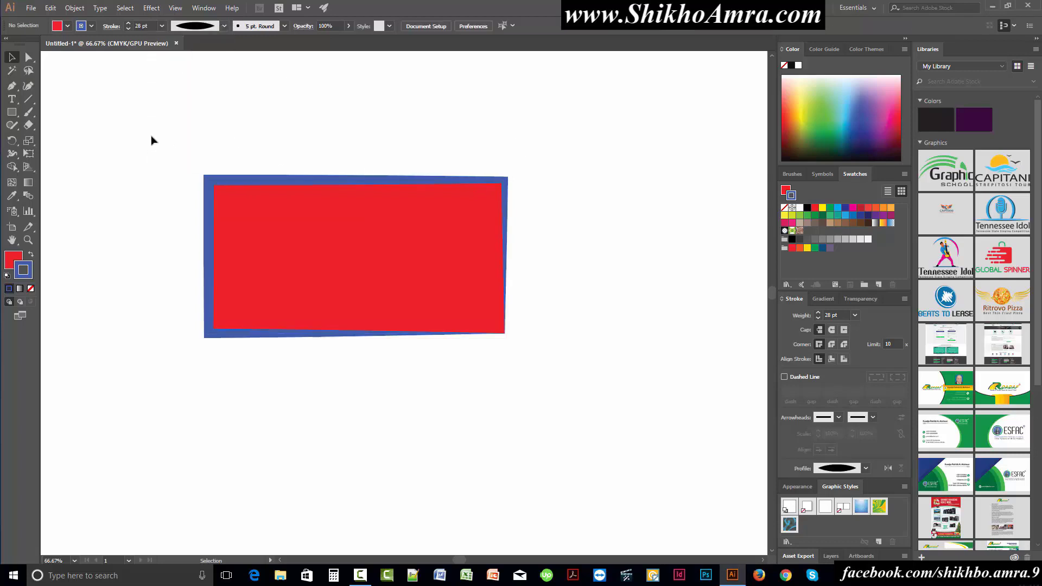
pyautogui.moveTo(151, 140); pyautogui.dragTo(505, 395)
pyautogui.moveTo(604, 390); pyautogui.dragTo(196, 146)
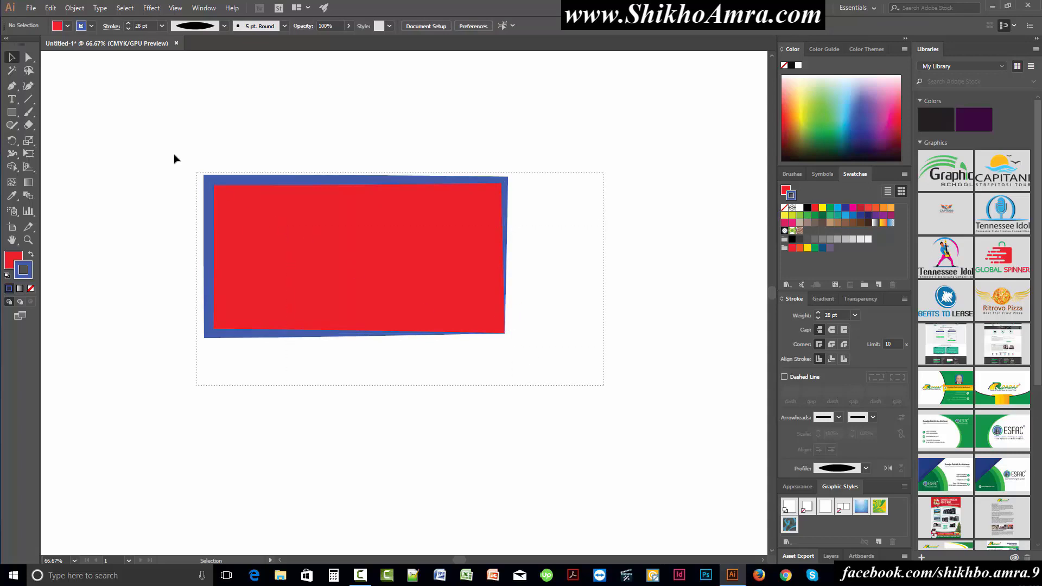
pyautogui.click(212, 32)
pyautogui.click(204, 116)
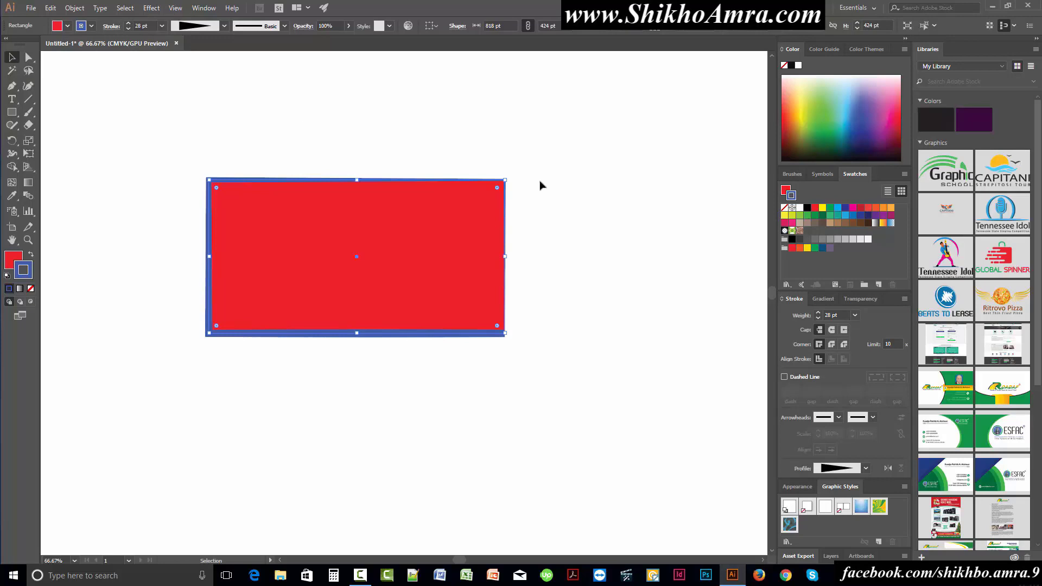
pyautogui.click(213, 28)
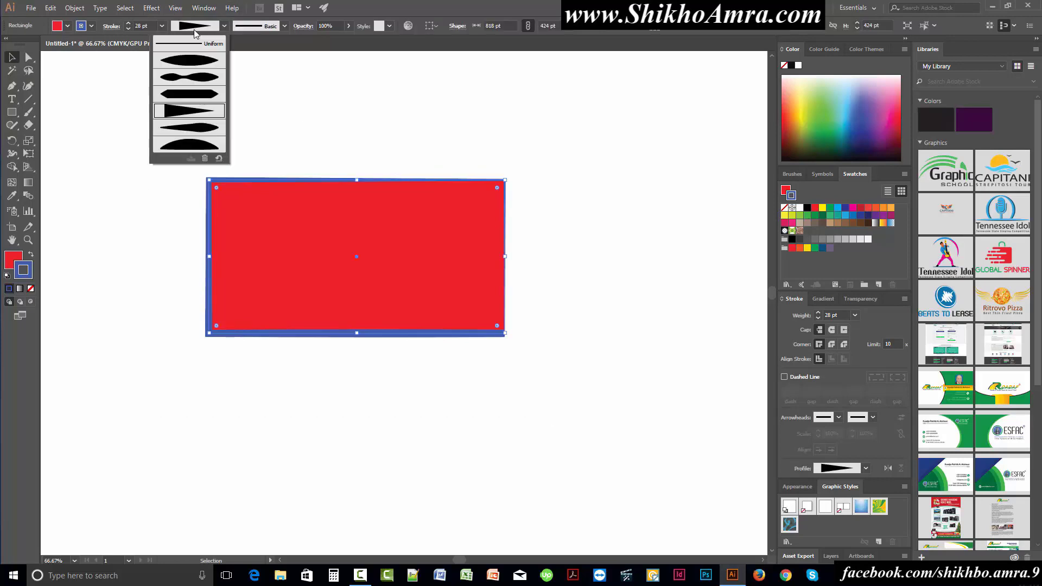
pyautogui.click(199, 146)
pyautogui.moveTo(181, 142); pyautogui.dragTo(576, 392)
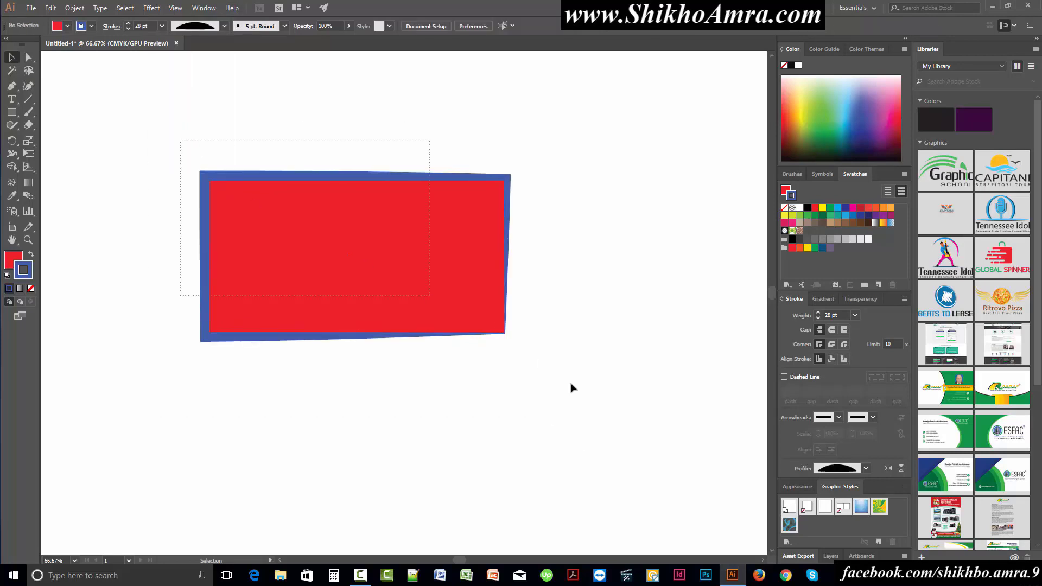
pyautogui.click(193, 27)
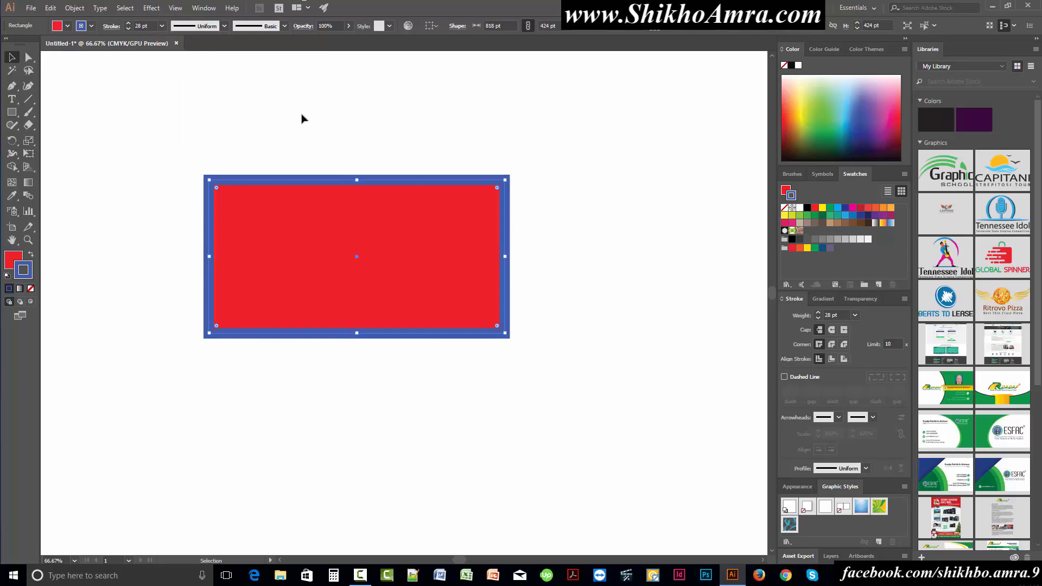
# - Try the 15 pt. Round, 3 pt. Oval and 5 pt. Oval brushes on the outline, then undo
pyautogui.click(269, 27)
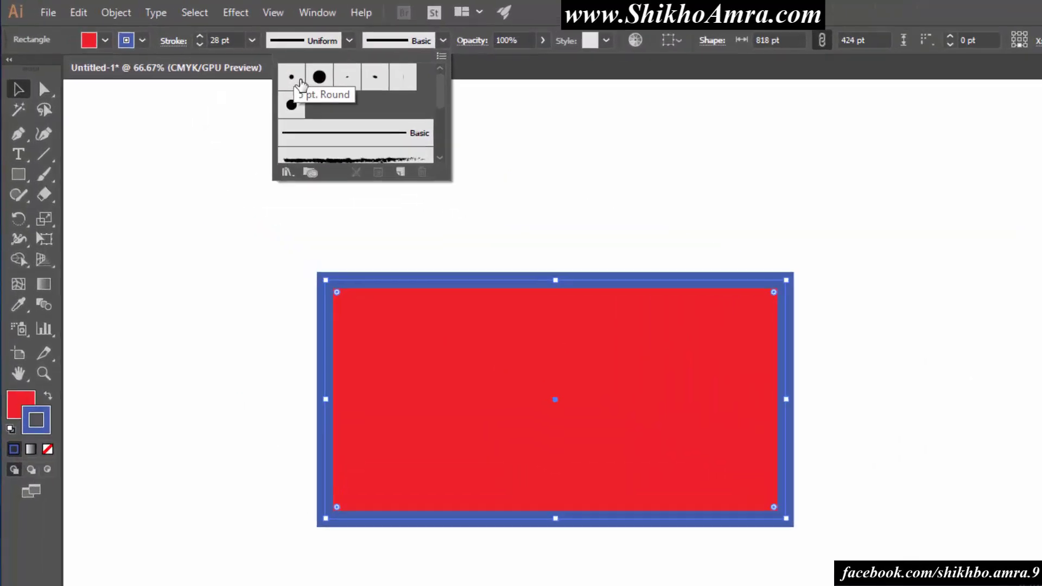
pyautogui.click(319, 78)
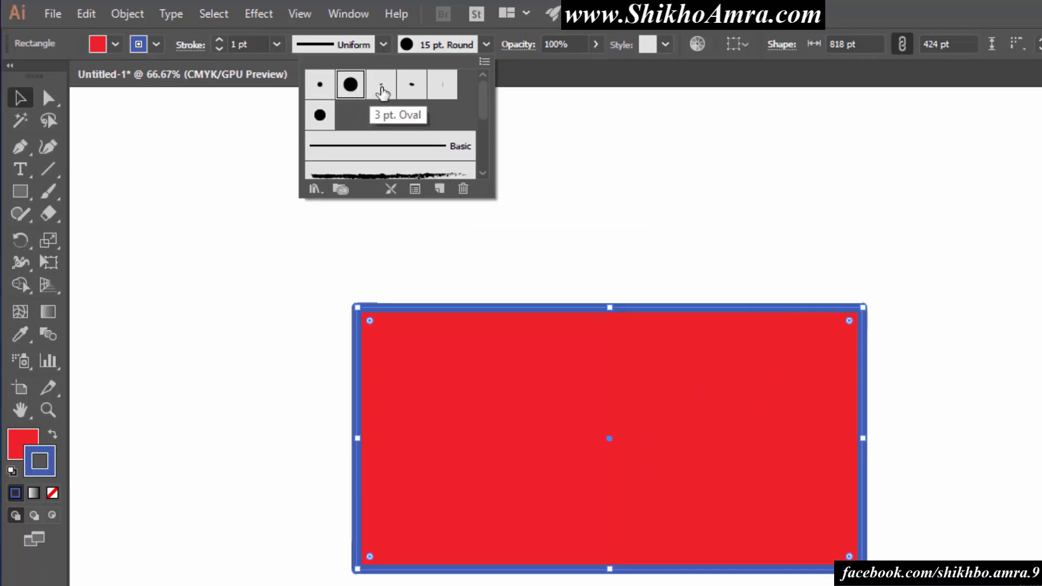
pyautogui.click(382, 89)
pyautogui.click(411, 85)
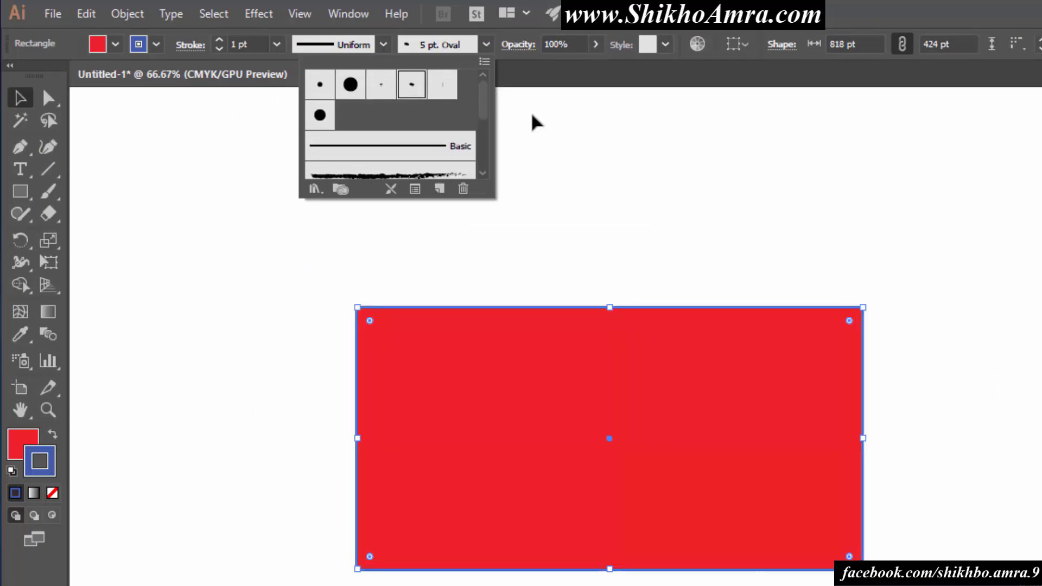
pyautogui.click(845, 190)
pyautogui.click(719, 253)
pyautogui.hotkey('ctrl', 'z')
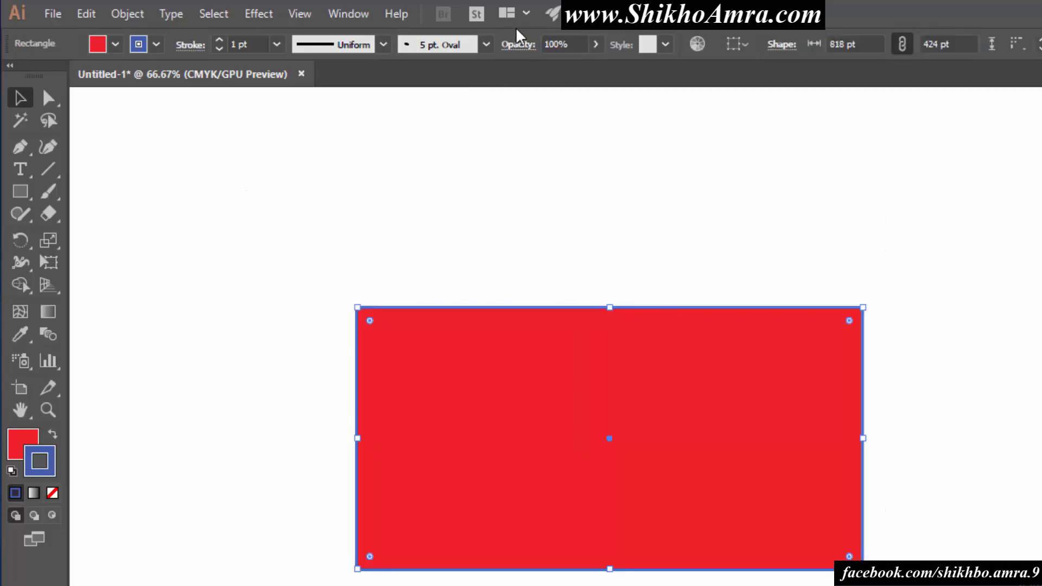
# - Apply the 6.00 charcoal brush to the outline and reselect the rectangle
pyautogui.click(486, 45)
pyautogui.click(437, 45)
pyautogui.click(361, 146)
pyautogui.scroll(-5, 378, 137)
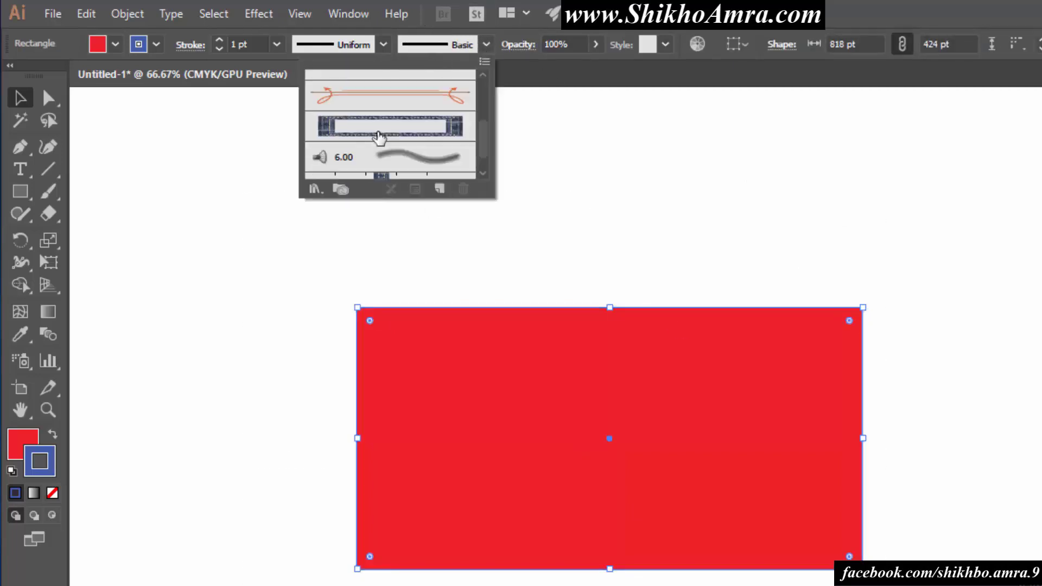
pyautogui.click(382, 159)
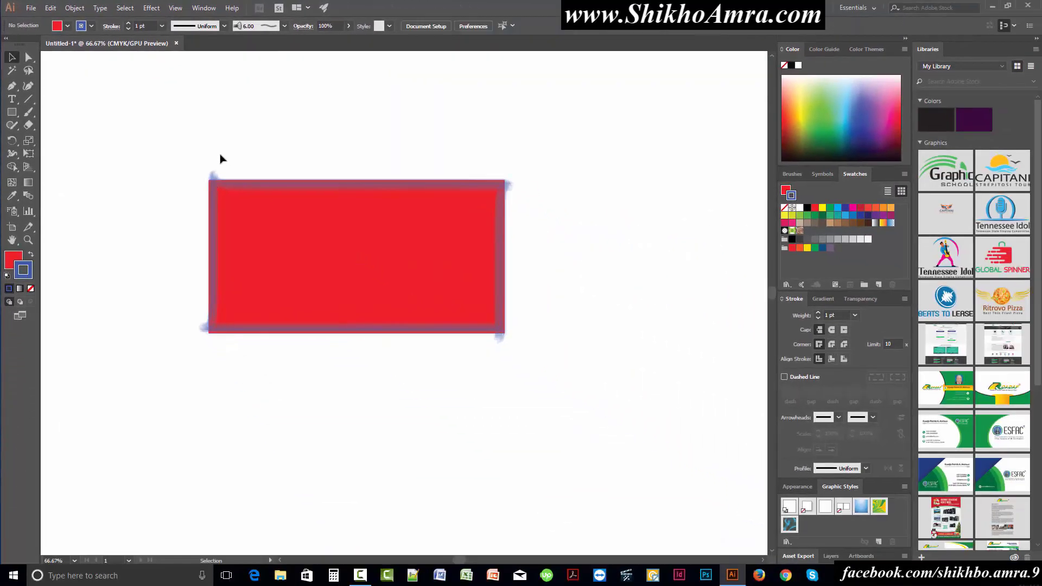
pyautogui.moveTo(156, 136); pyautogui.dragTo(576, 414)
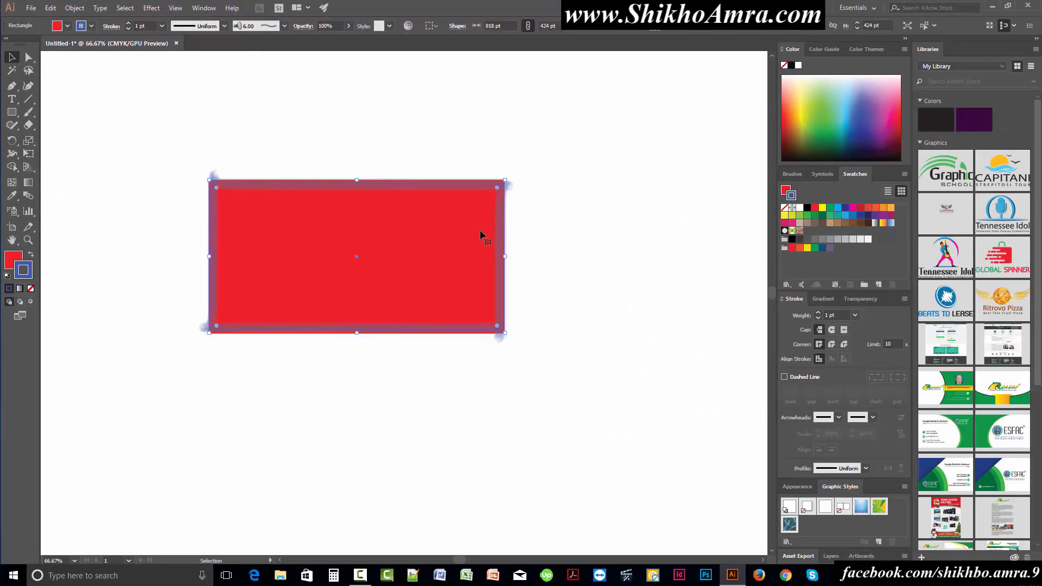
# - Apply the 15 pt. Round brush to the outline and adjust opacity, leaving it at 100%
pyautogui.scroll(1, 467, 218)
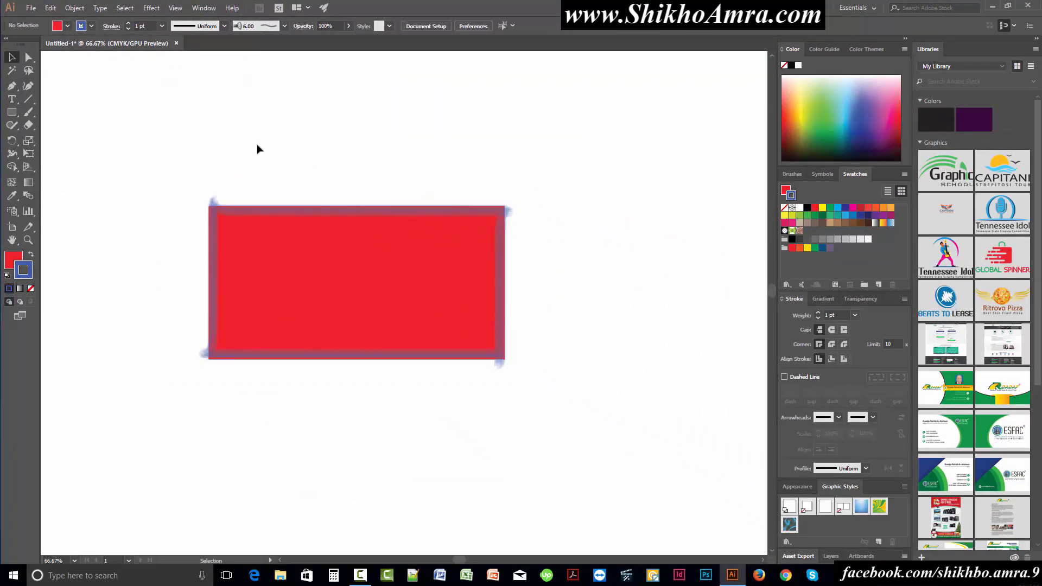
pyautogui.click(284, 26)
pyautogui.click(187, 49)
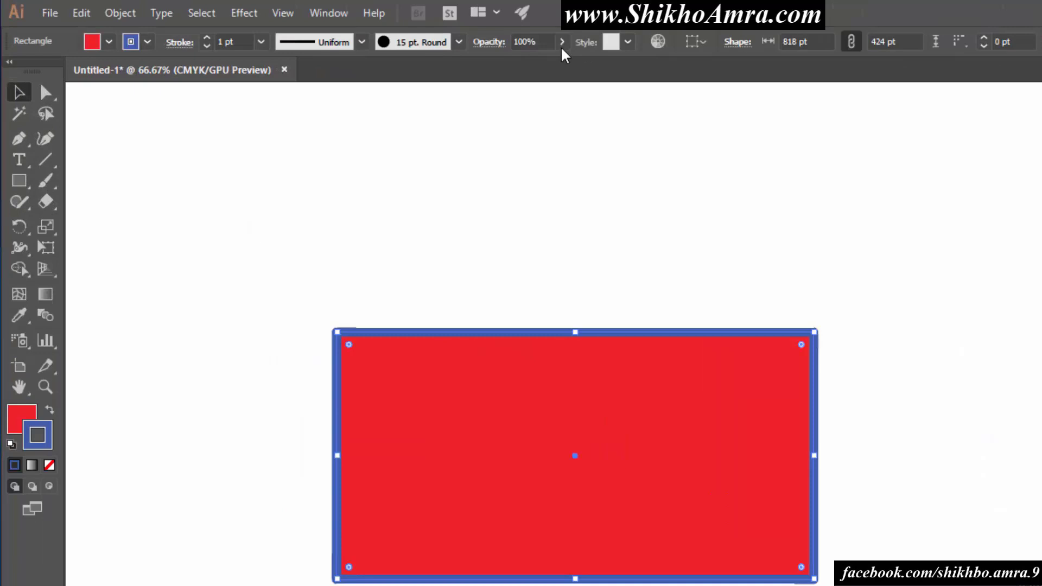
pyautogui.click(348, 26)
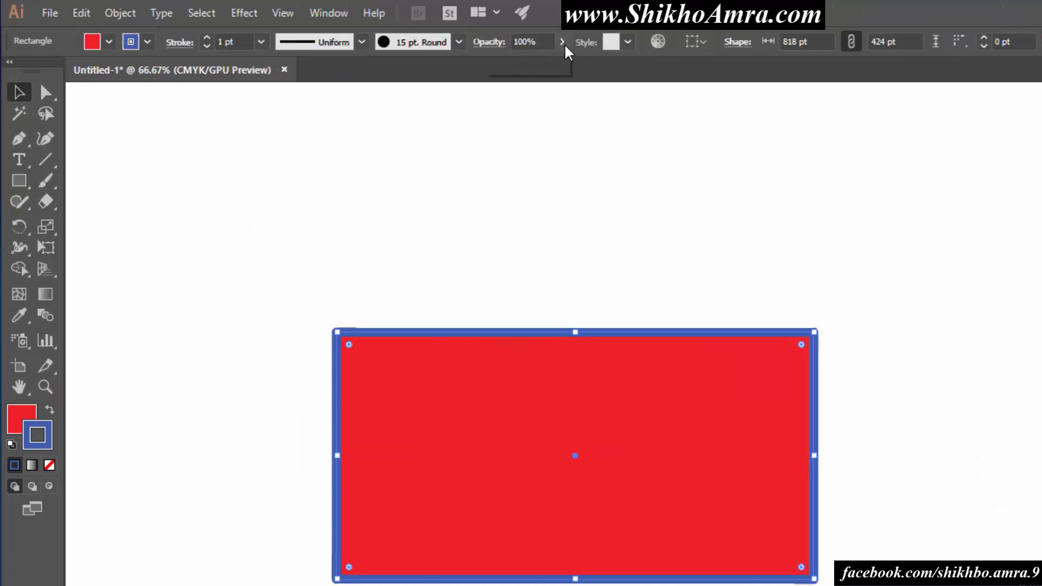
pyautogui.moveTo(542, 68)
pyautogui.mouseDown()
pyautogui.moveTo(527, 65)
pyautogui.moveTo(558, 64)
pyautogui.mouseUp()
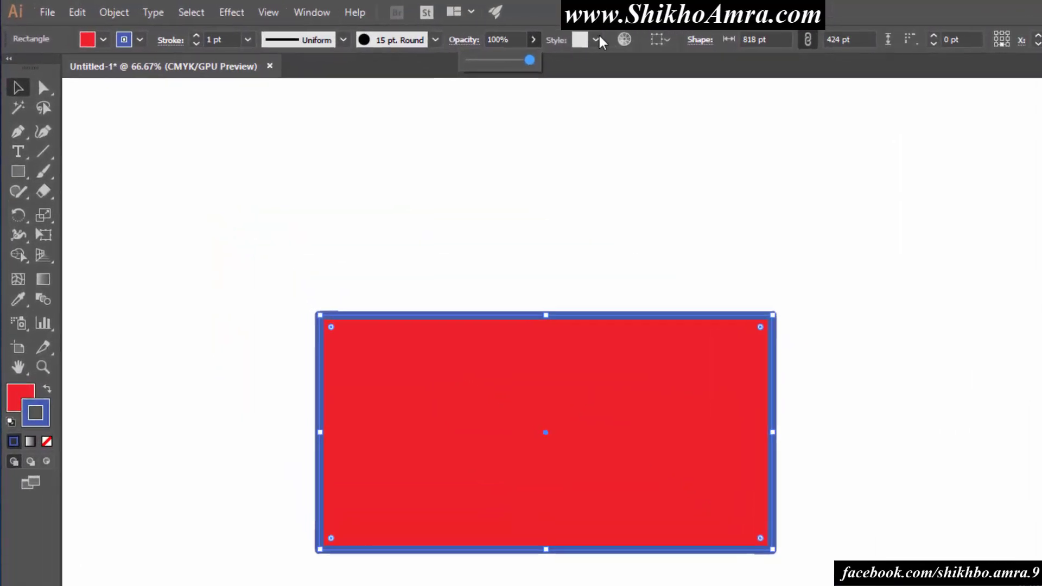
pyautogui.click(389, 25)
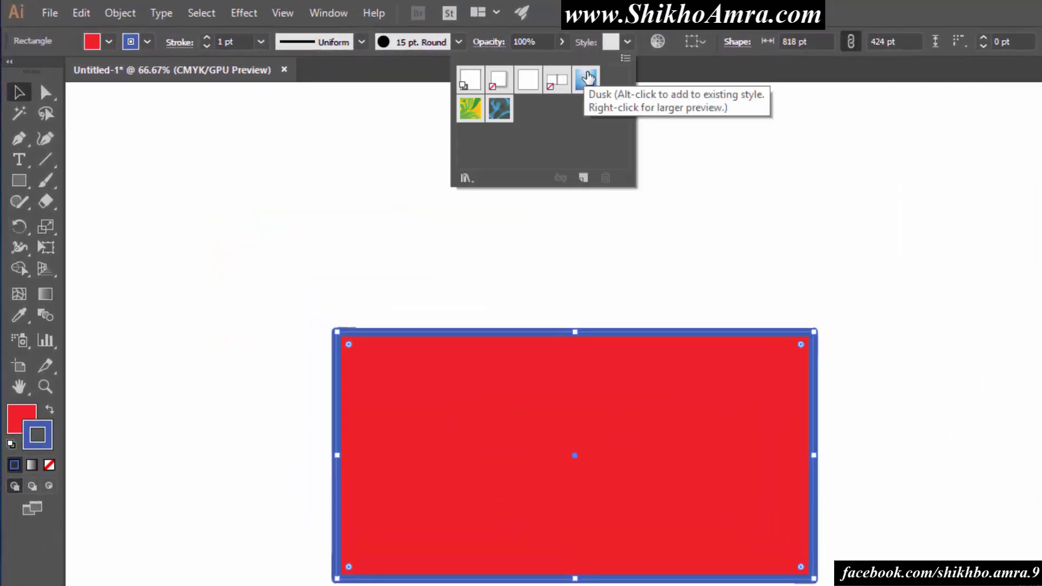
pyautogui.click(587, 78)
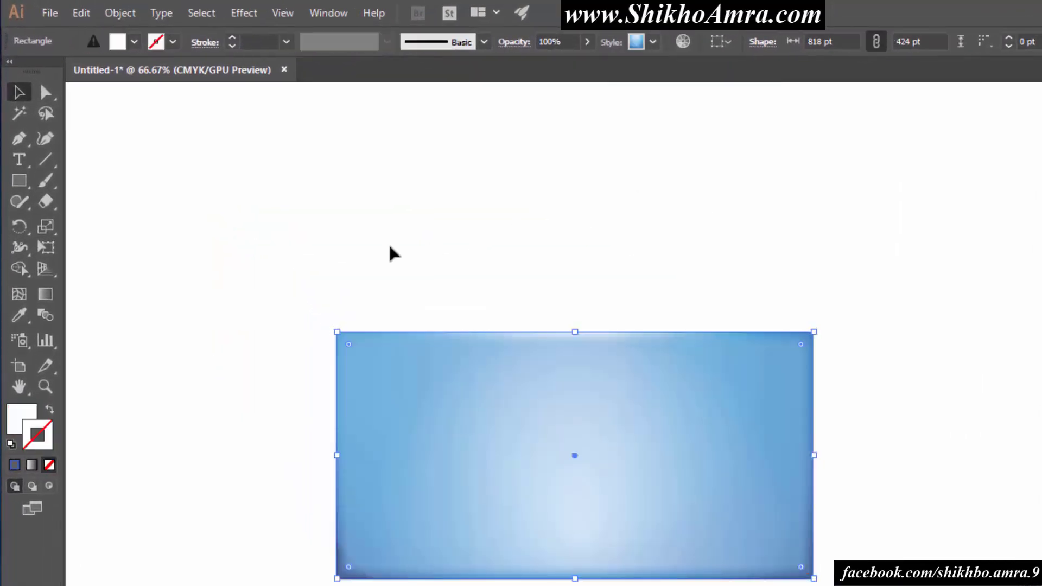
pyautogui.click(1005, 554)
pyautogui.click(552, 503)
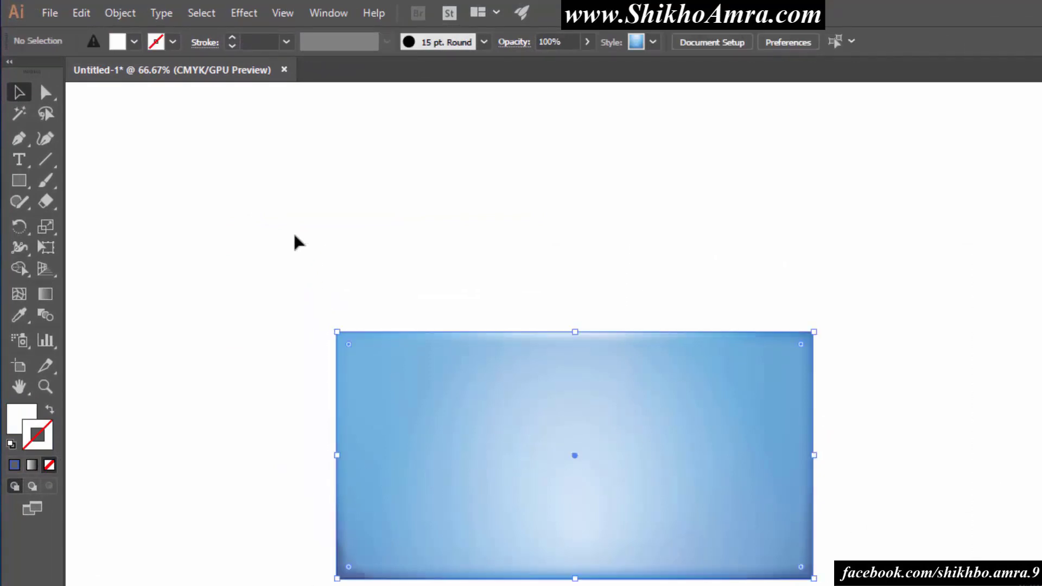
pyautogui.click(654, 43)
pyautogui.click(490, 88)
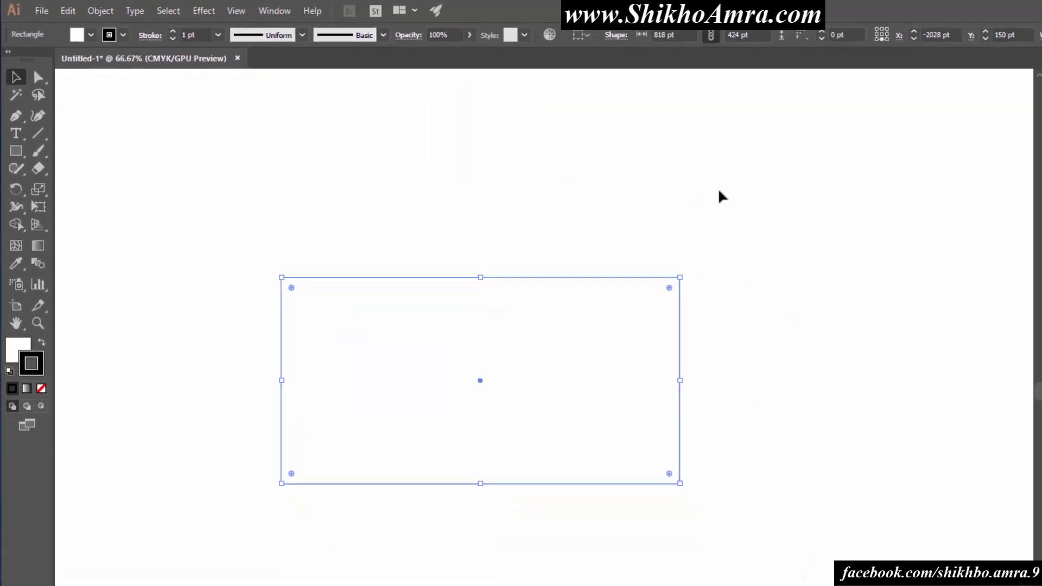
pyautogui.hotkey('ctrl', 'z')
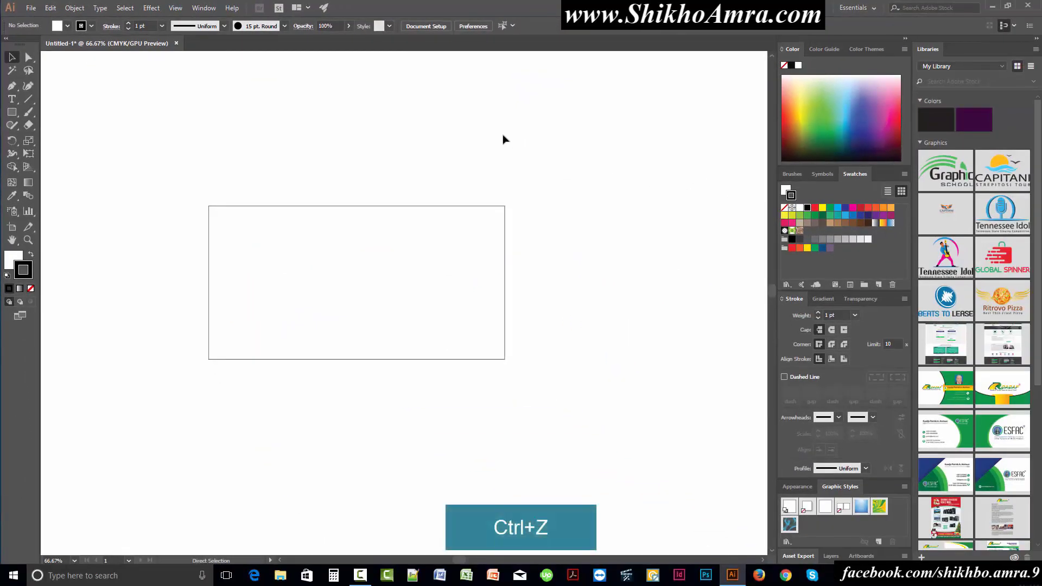
pyautogui.hotkey('ctrl', 'z')
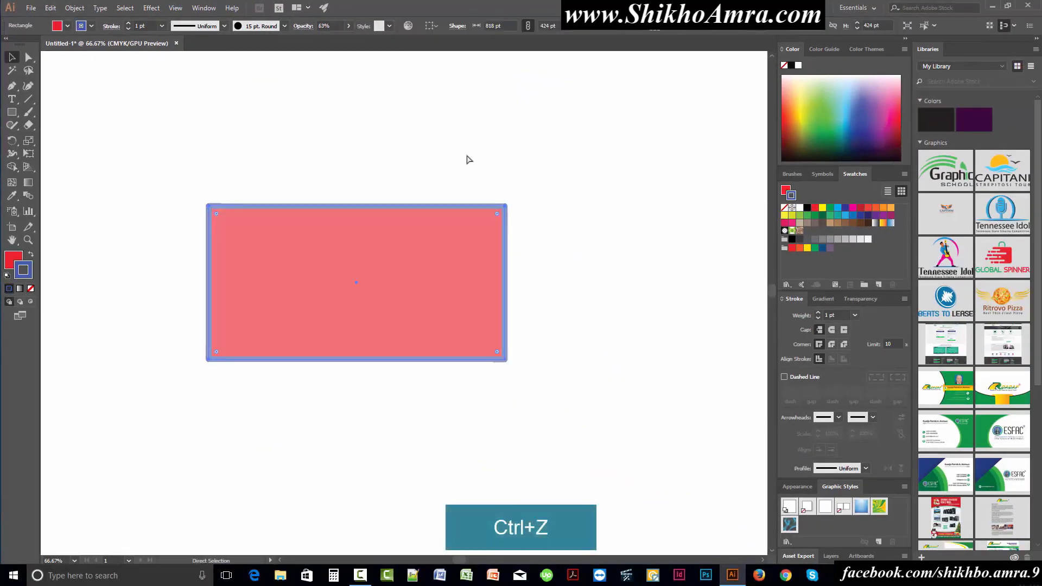
pyautogui.hotkey('ctrl', 'z')
pyautogui.hotkey('ctrl', 'z')
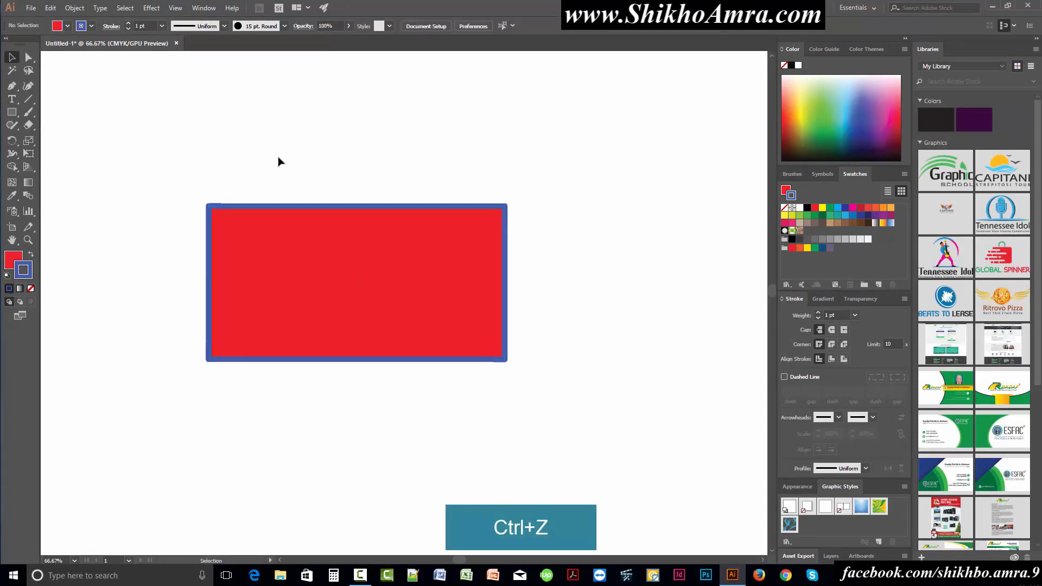
pyautogui.press('v')
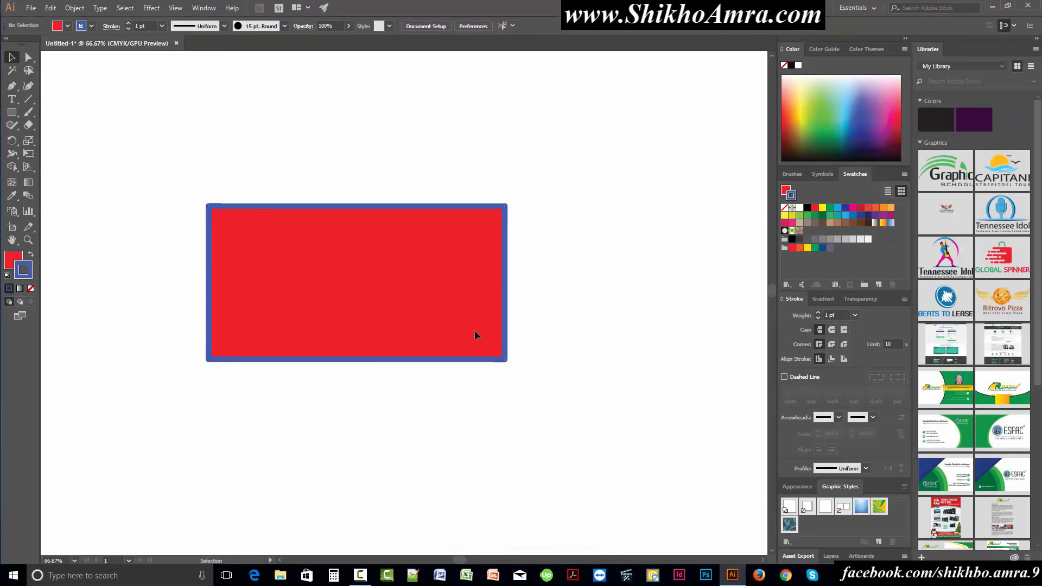
pyautogui.click(407, 26)
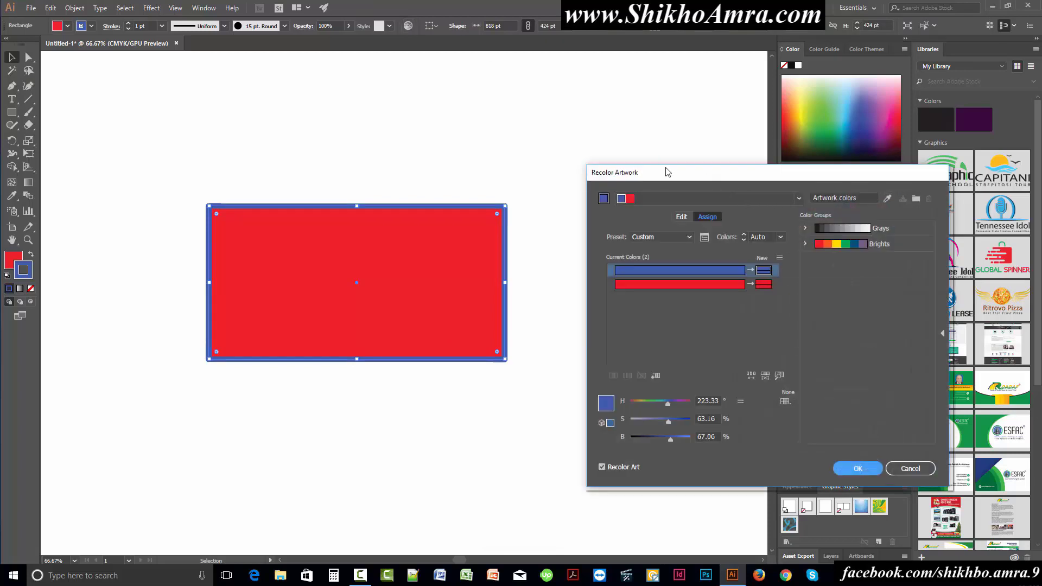
pyautogui.moveTo(667, 172)
pyautogui.mouseDown()
pyautogui.moveTo(567, 170)
pyautogui.moveTo(567, 159)
pyautogui.mouseUp()
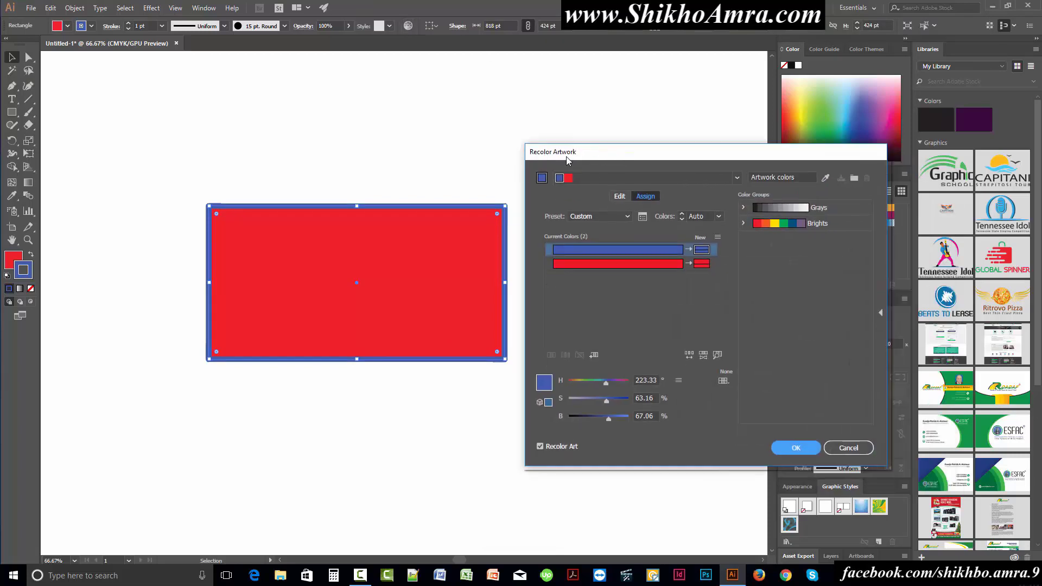
pyautogui.click(851, 449)
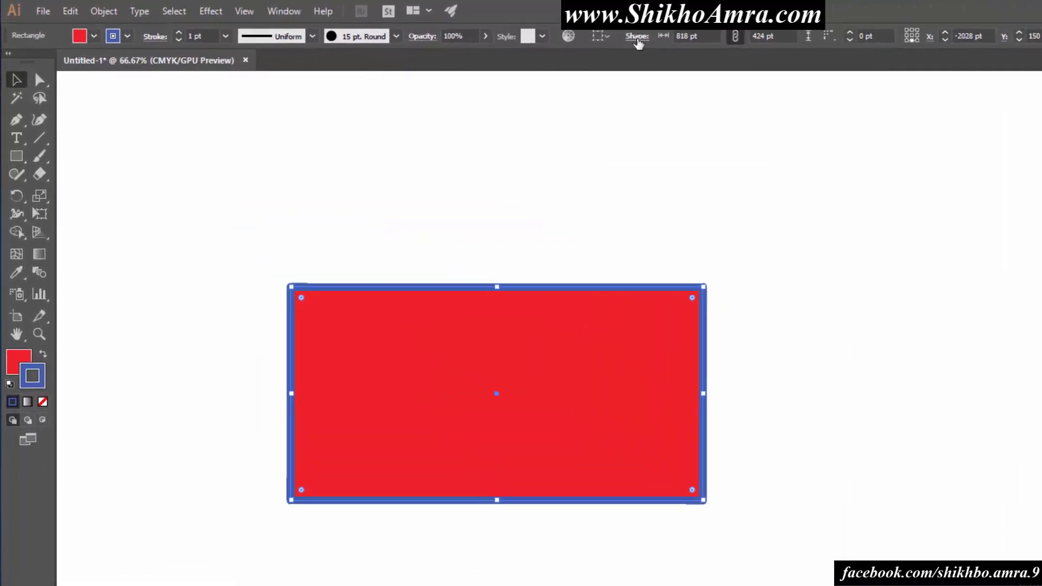
# - Set the rectangle's width to 1000 pt with proportions linked, making it about 518 pt tall
pyautogui.click(502, 30)
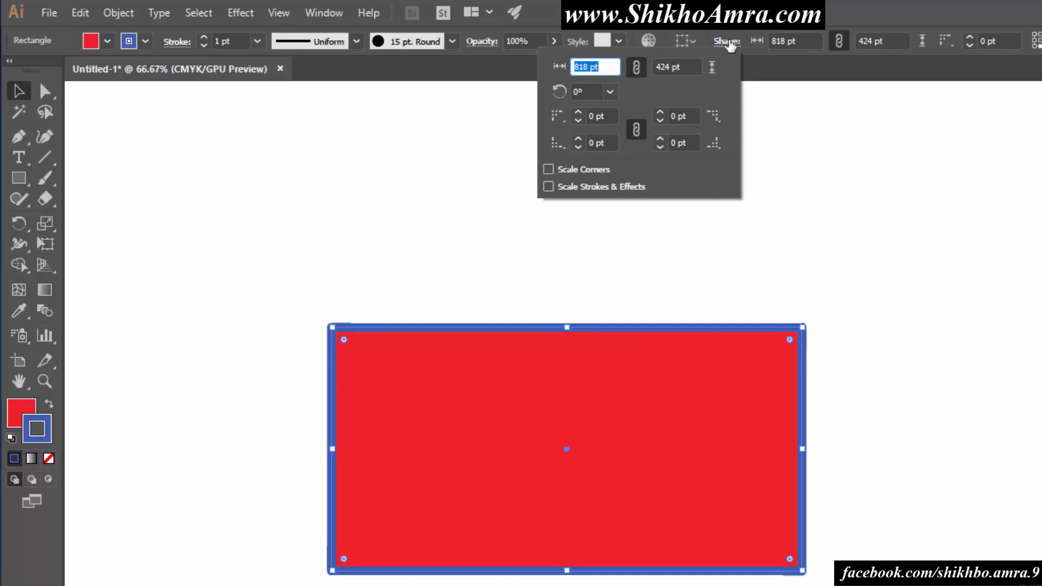
pyautogui.click(727, 42)
pyautogui.click(807, 41)
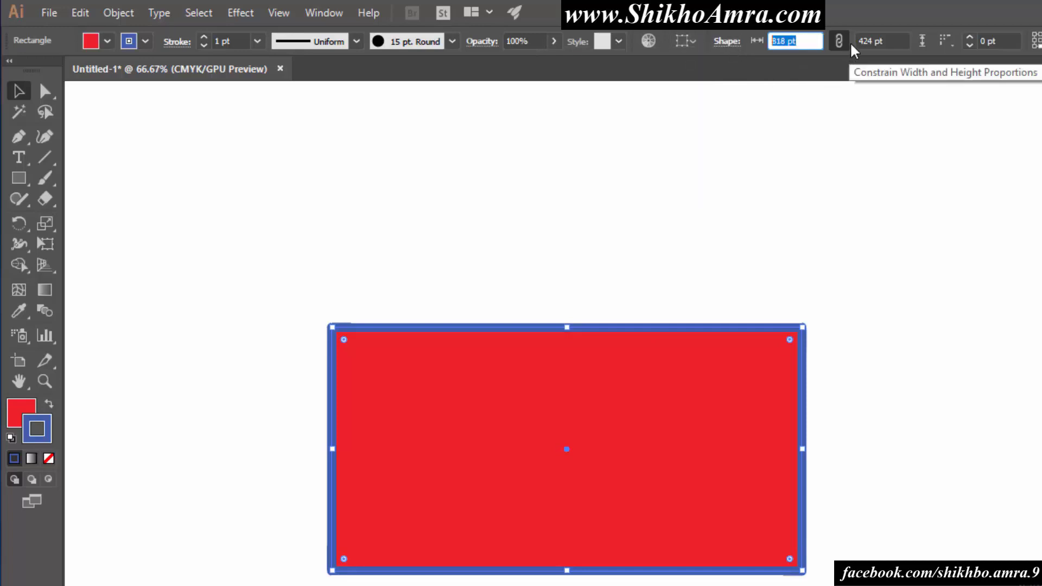
pyautogui.write('1000')
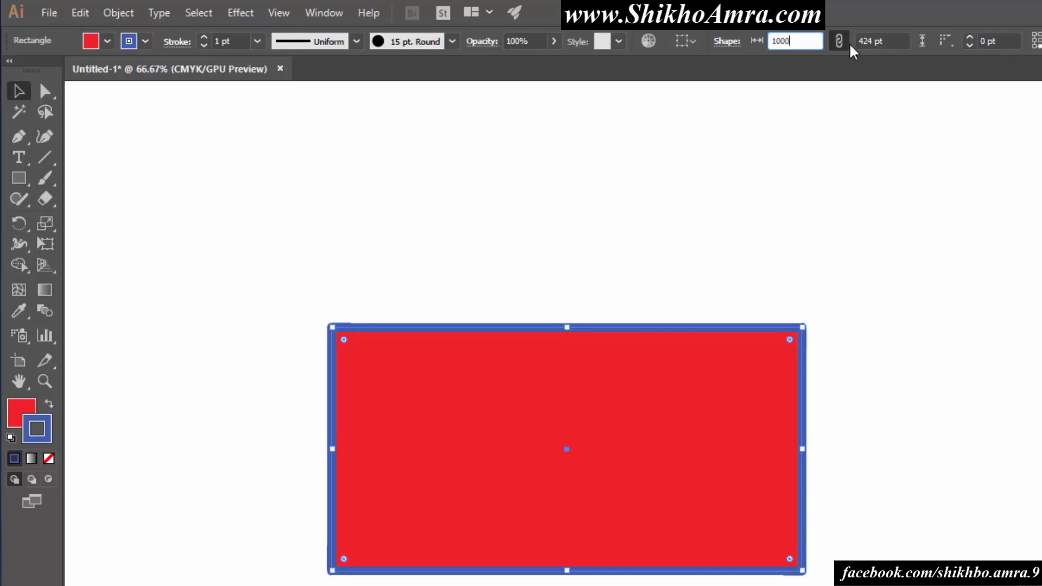
pyautogui.press('Return')
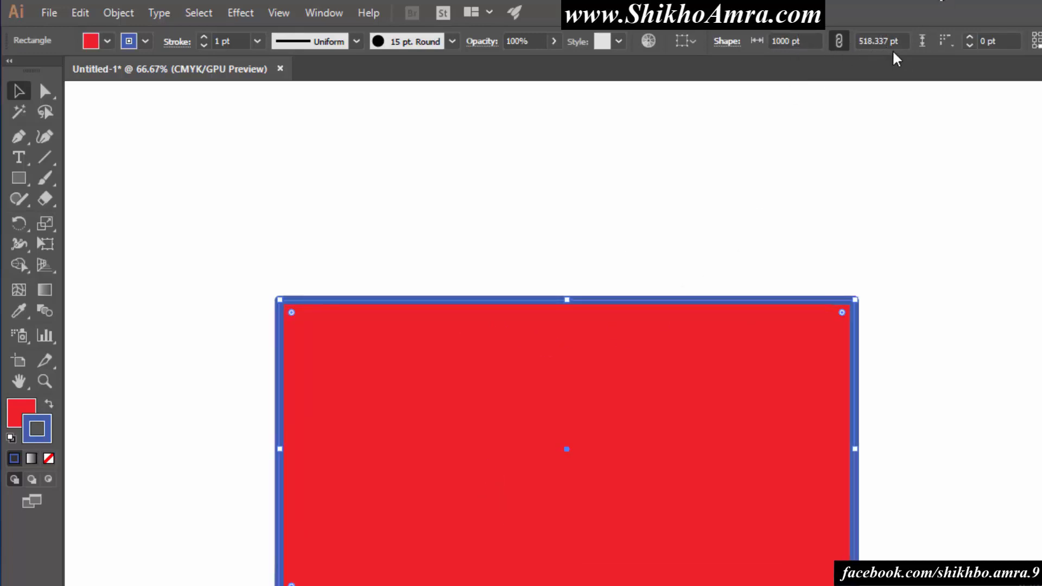
# - Unlink proportions, try a 500 pt width, restore 1000 pt, then deselect the rectangle
pyautogui.click(837, 41)
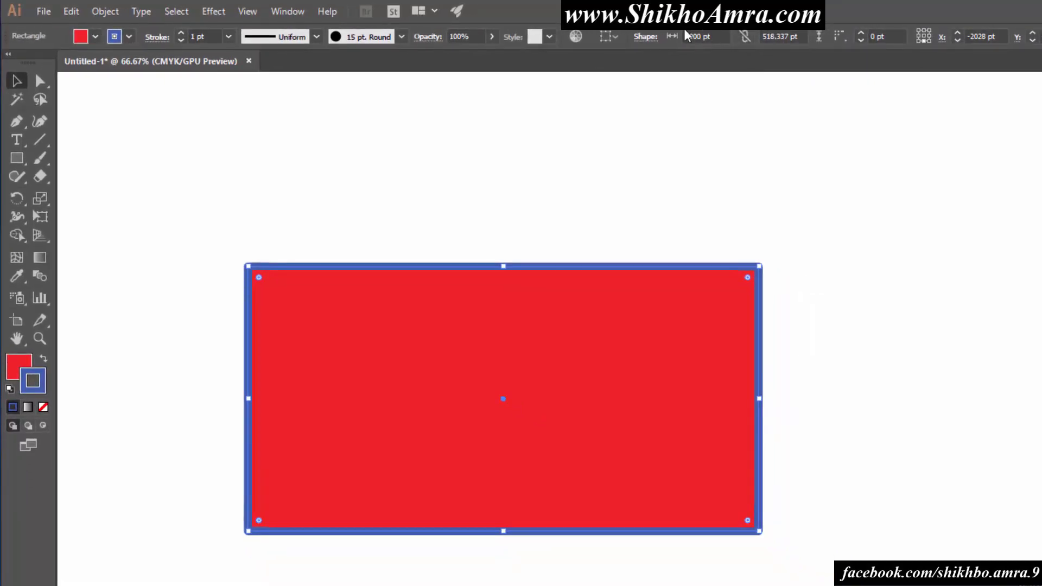
pyautogui.click(700, 37)
pyautogui.write('500')
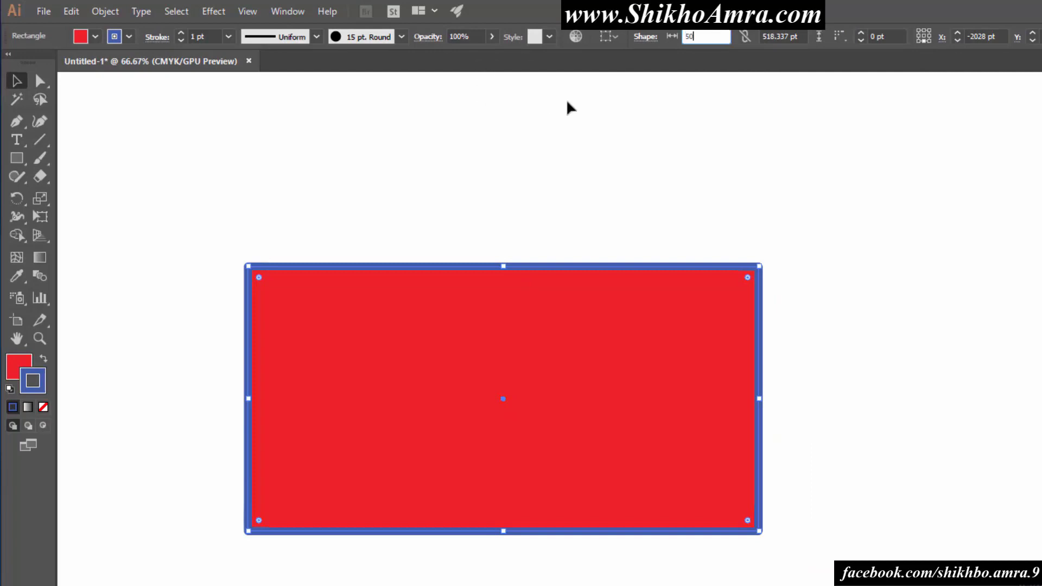
pyautogui.press('Return')
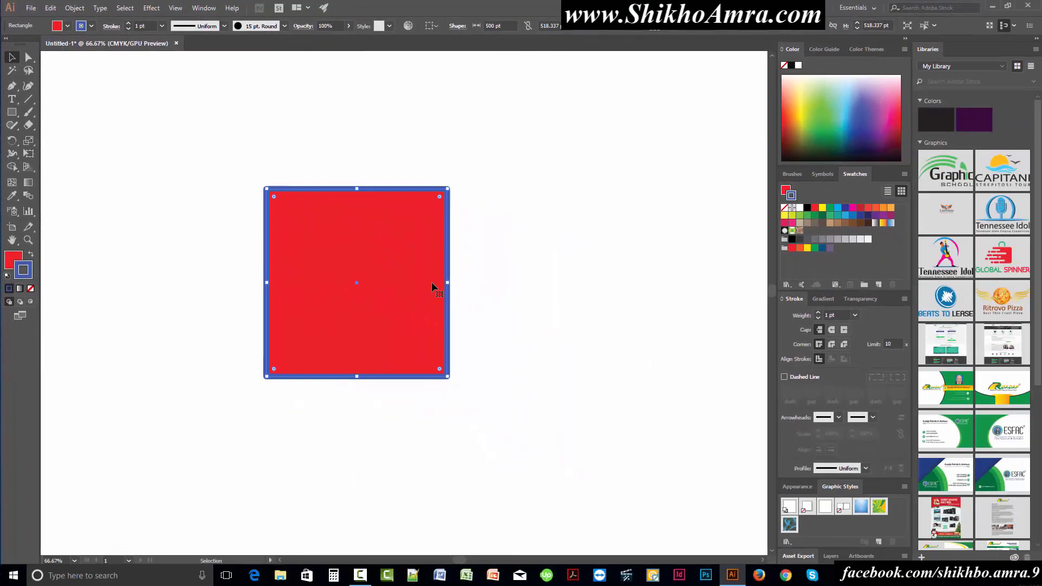
pyautogui.click(495, 26)
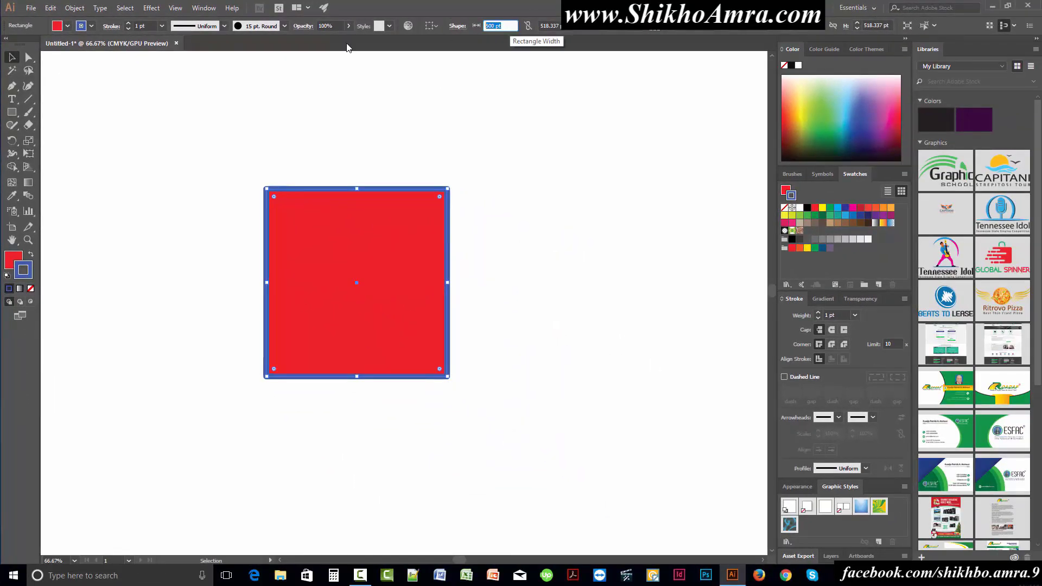
pyautogui.write('1000')
pyautogui.press('Return')
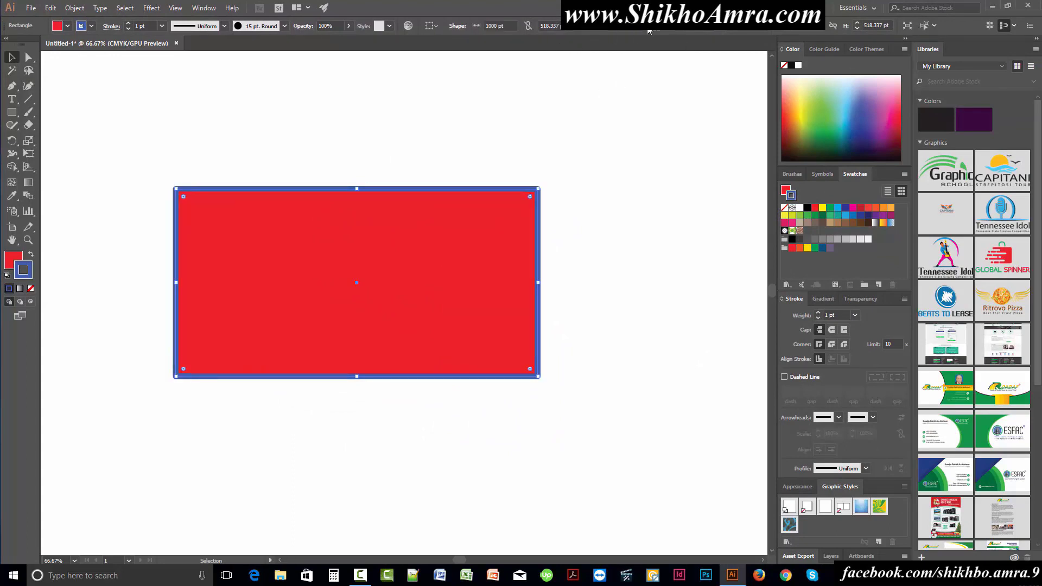
pyautogui.click(588, 29)
pyautogui.click(594, 29)
pyautogui.click(546, 60)
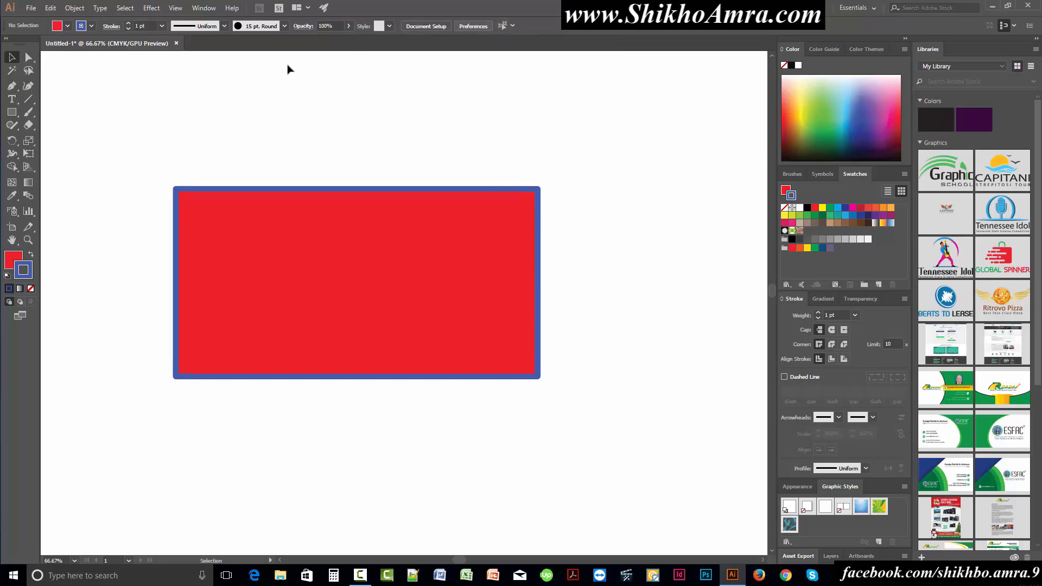
# - Try corner radii up to a full pill shape, undo back to square corners, then delete the rectangle
pyautogui.hotkey('ctrl', 'a')
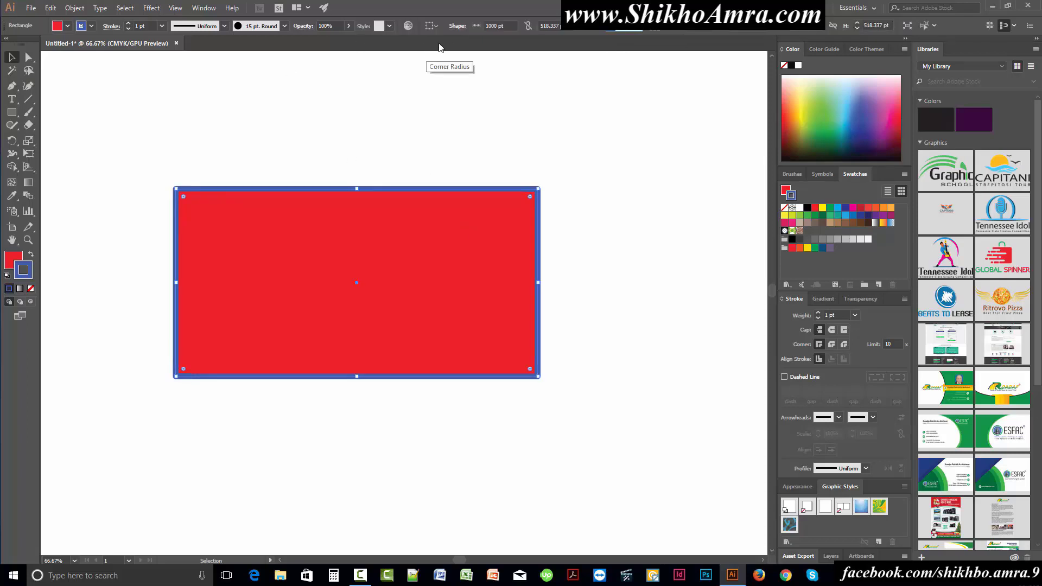
pyautogui.press('Return')
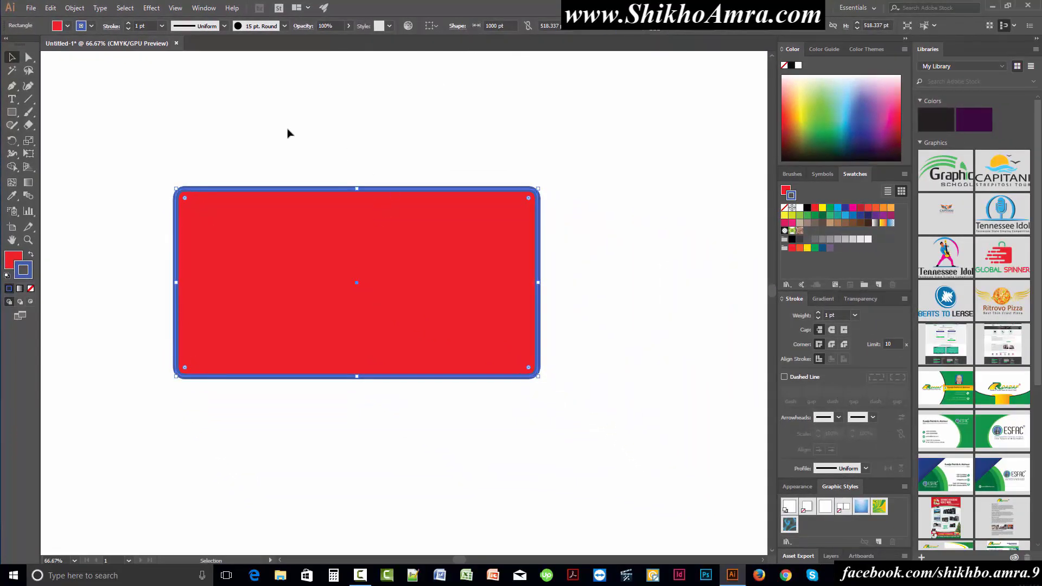
pyautogui.moveTo(121, 150); pyautogui.dragTo(279, 276)
pyautogui.press('Return')
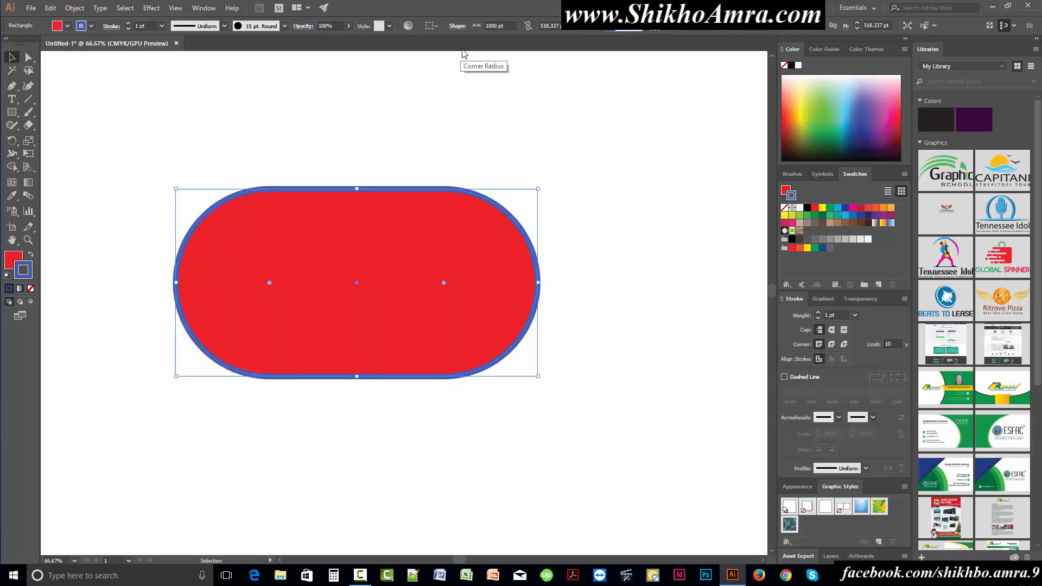
pyautogui.hotkey('ctrl', 'z')
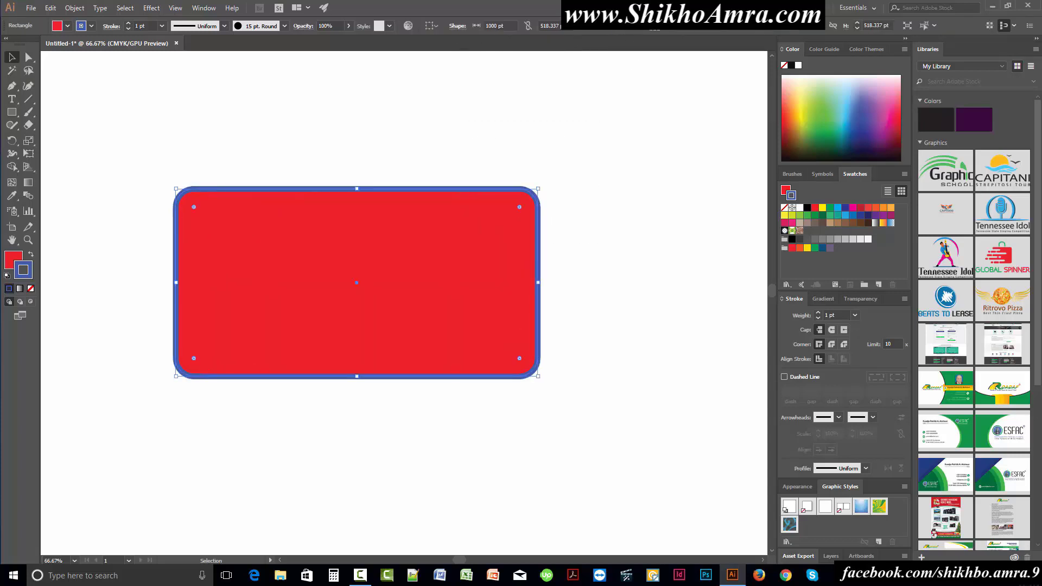
pyautogui.hotkey('ctrl', 'z')
pyautogui.hotkey('ctrl', 'z')
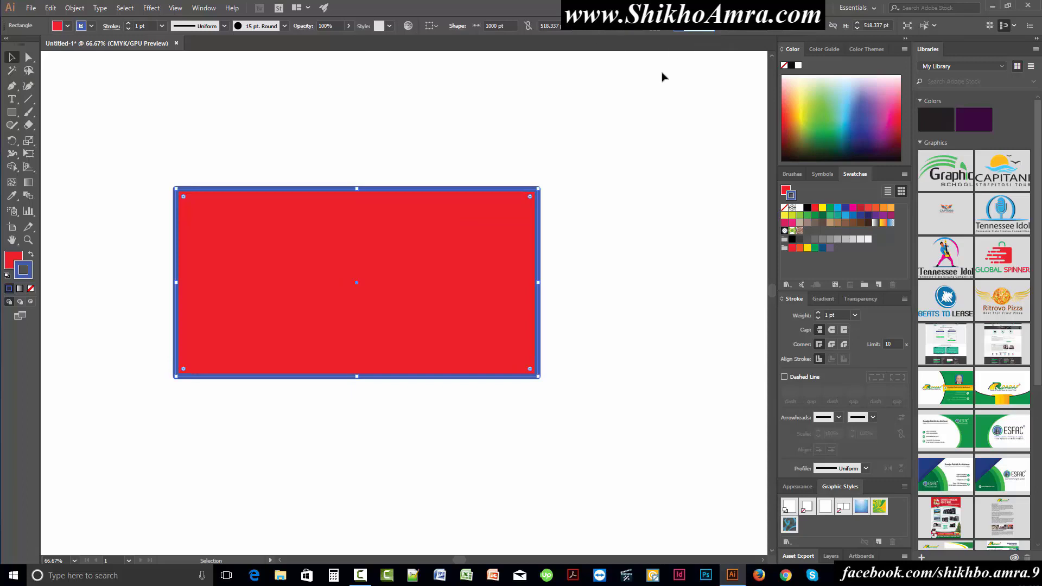
pyautogui.press('Delete')
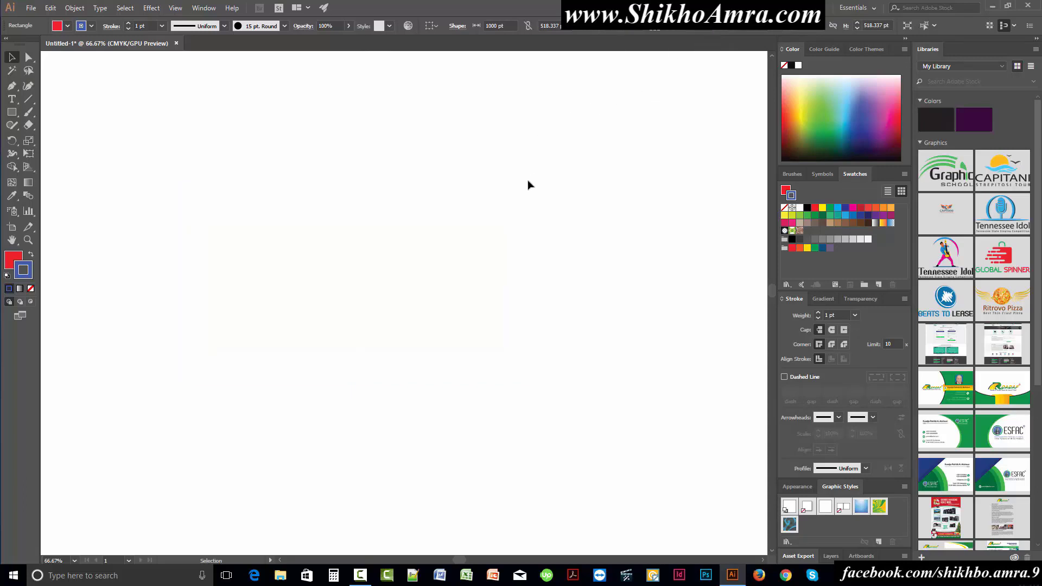
# - Move the red rectangle toward the canvas centre and set its X and Y positions by value
pyautogui.hotkey('ctrl', '-')
pyautogui.hotkey('ctrl', '-')
pyautogui.hotkey('ctrl', '-')
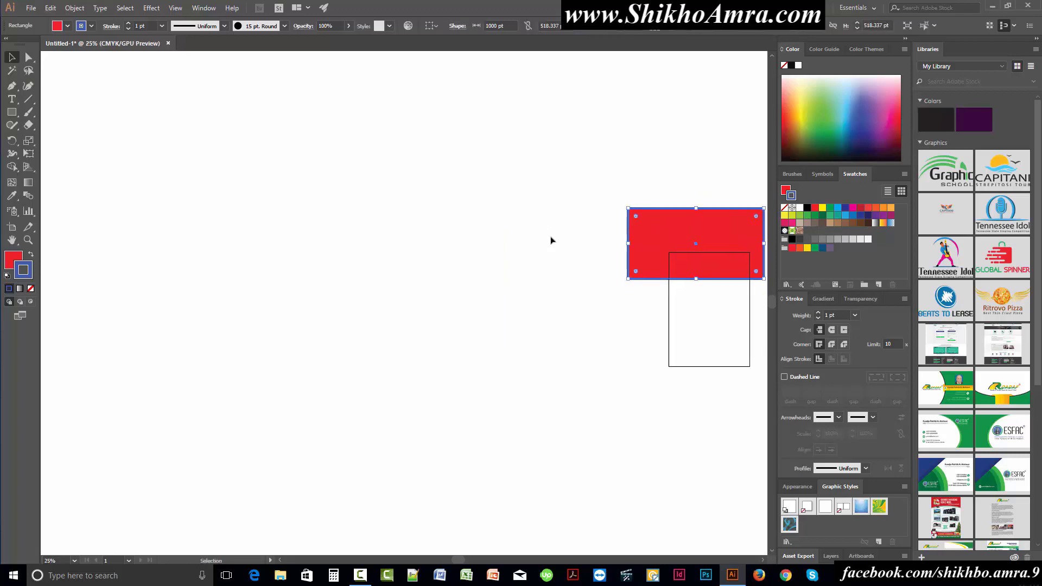
pyautogui.moveTo(651, 239)
pyautogui.mouseDown()
pyautogui.moveTo(386, 253)
pyautogui.moveTo(464, 326)
pyautogui.moveTo(399, 193)
pyautogui.moveTo(367, 224)
pyautogui.mouseUp()
pyautogui.scroll(-2, 425, 252)
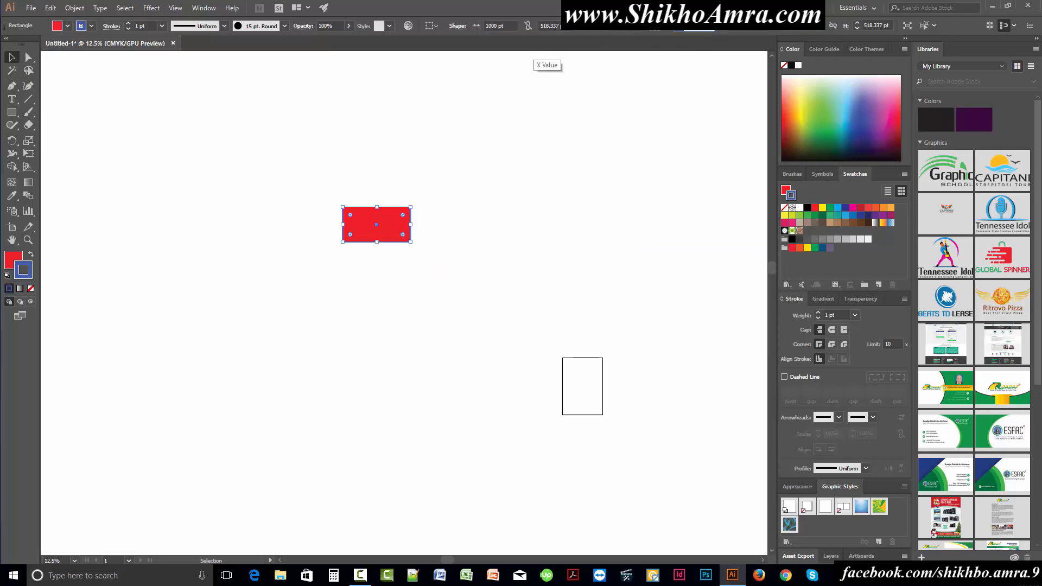
pyautogui.hotkey('ctrl', 'z')
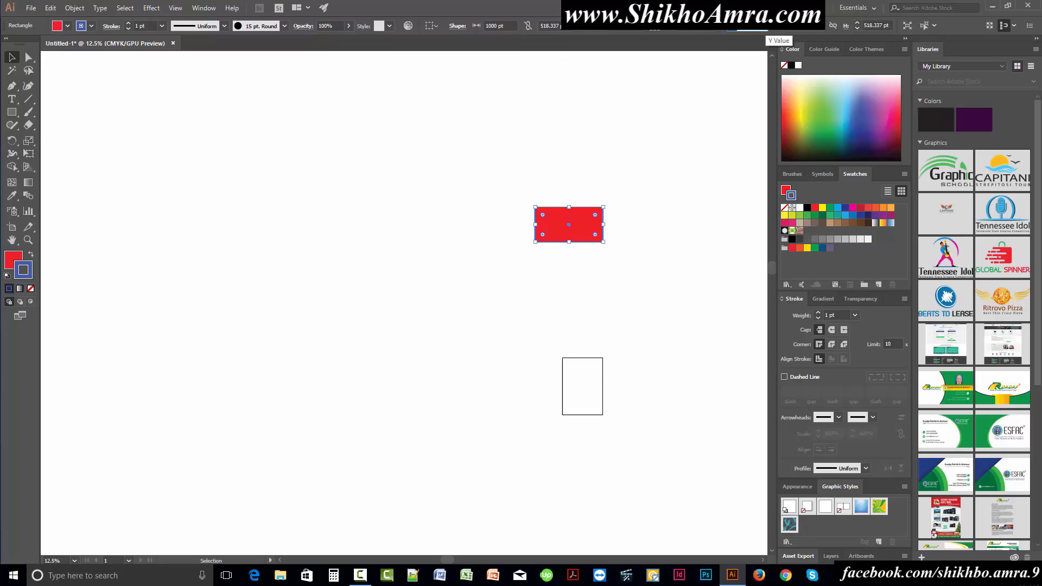
pyautogui.press('Return')
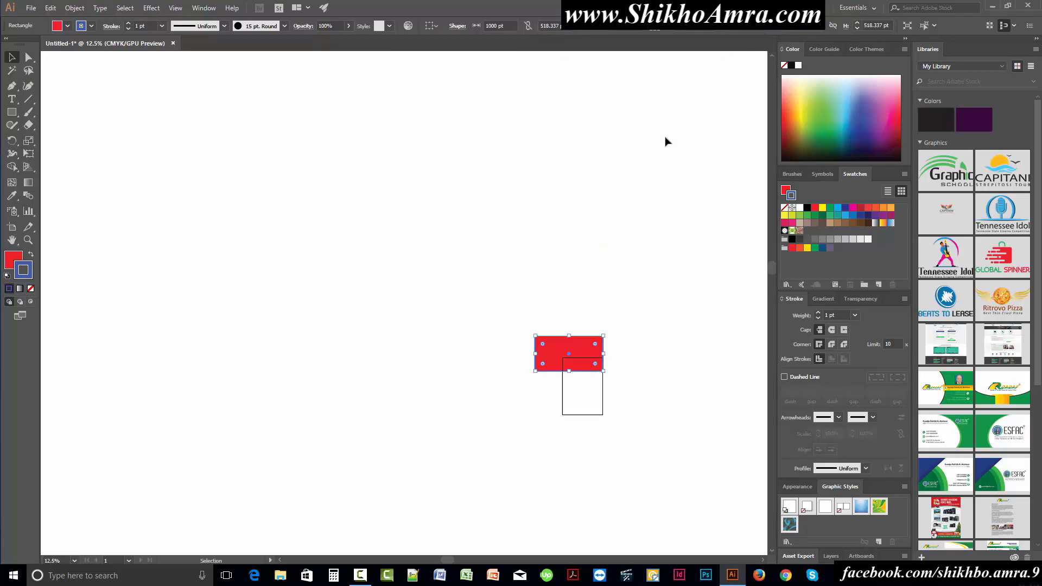
# - Rotate the rectangle about 15°, undo it, then drag it up-left above the white rectangle
pyautogui.moveTo(558, 349); pyautogui.dragTo(564, 368)
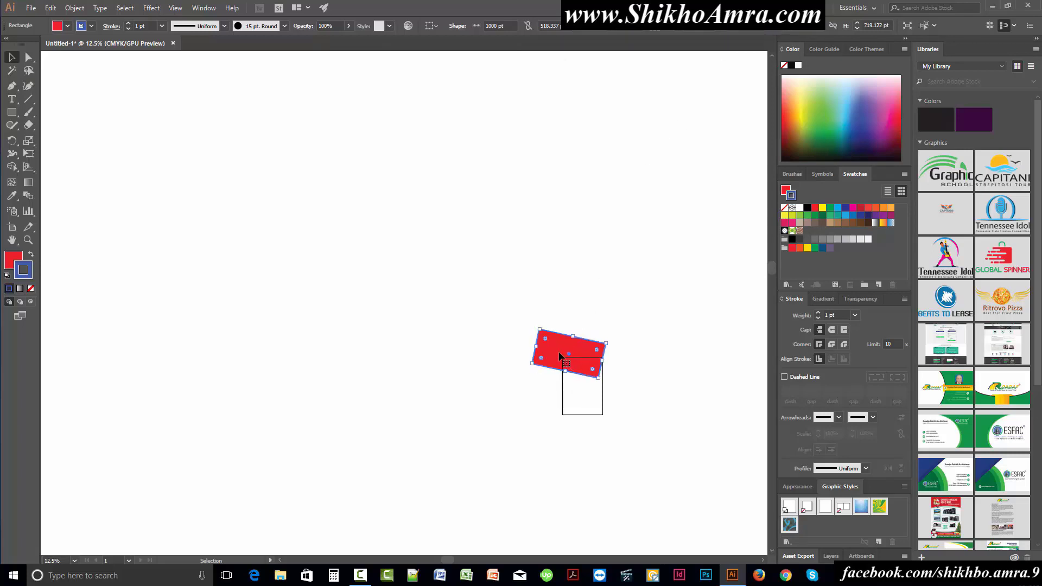
pyautogui.hotkey('ctrl', 'z')
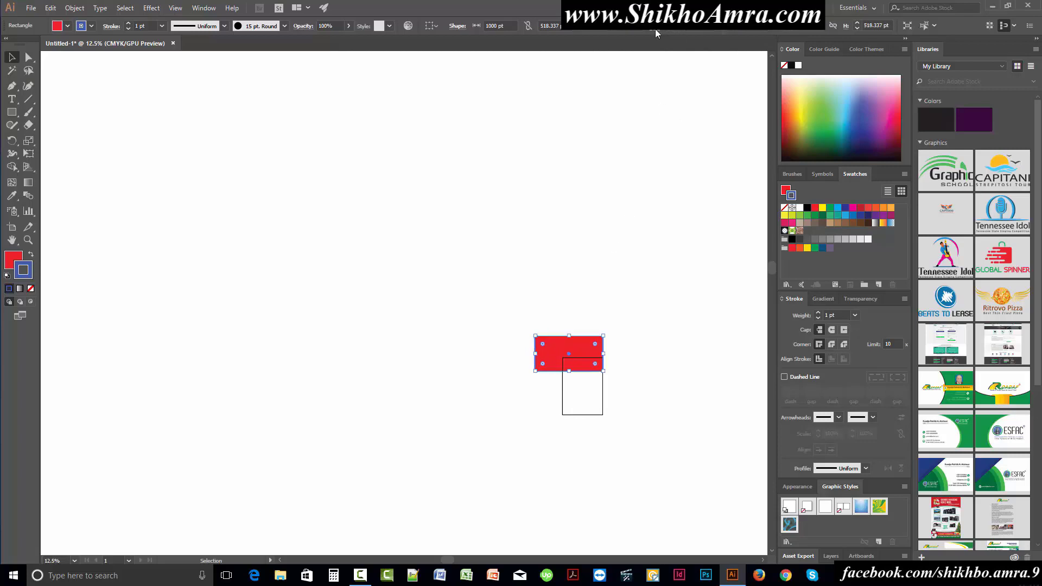
pyautogui.moveTo(555, 347); pyautogui.dragTo(380, 208)
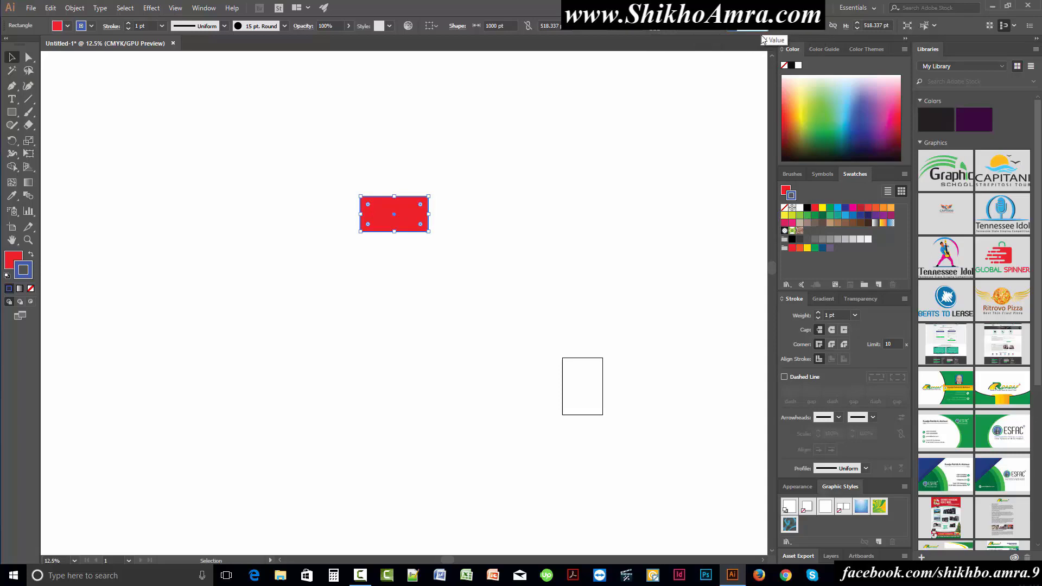
pyautogui.press('Return')
pyautogui.moveTo(399, 358); pyautogui.dragTo(404, 198)
pyautogui.click(523, 147)
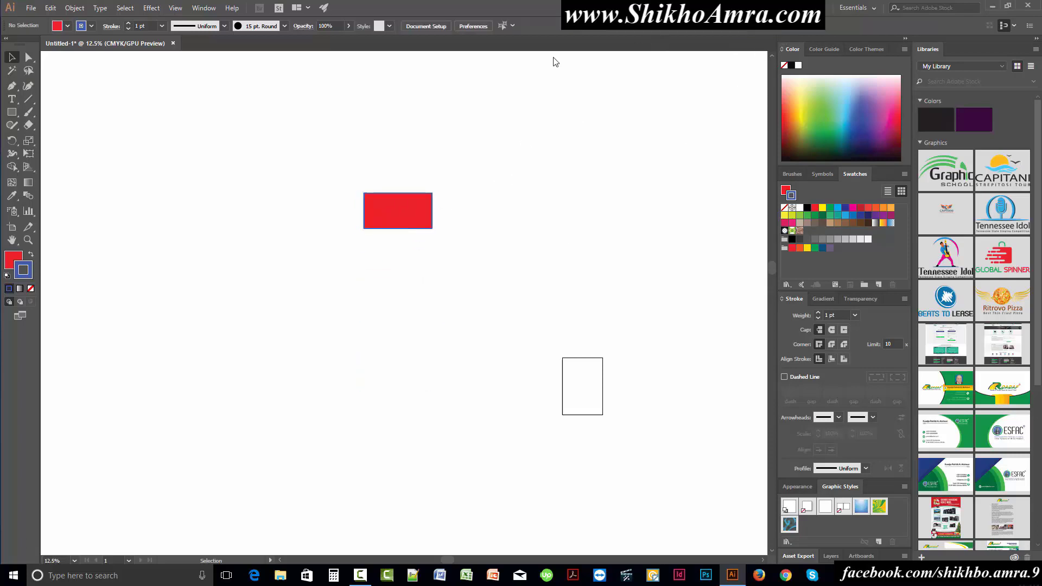
pyautogui.click(387, 221)
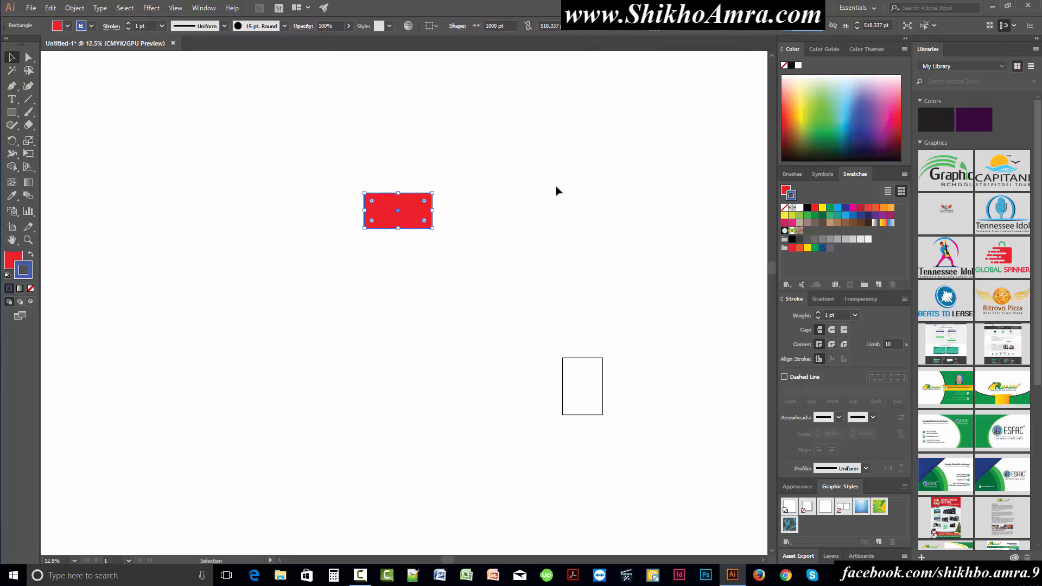
# - Zoom in, marquee-select the whole red rectangle and delete it from the artboard
pyautogui.moveTo(281, 161); pyautogui.dragTo(441, 270)
pyautogui.hotkey('ctrl', '+')
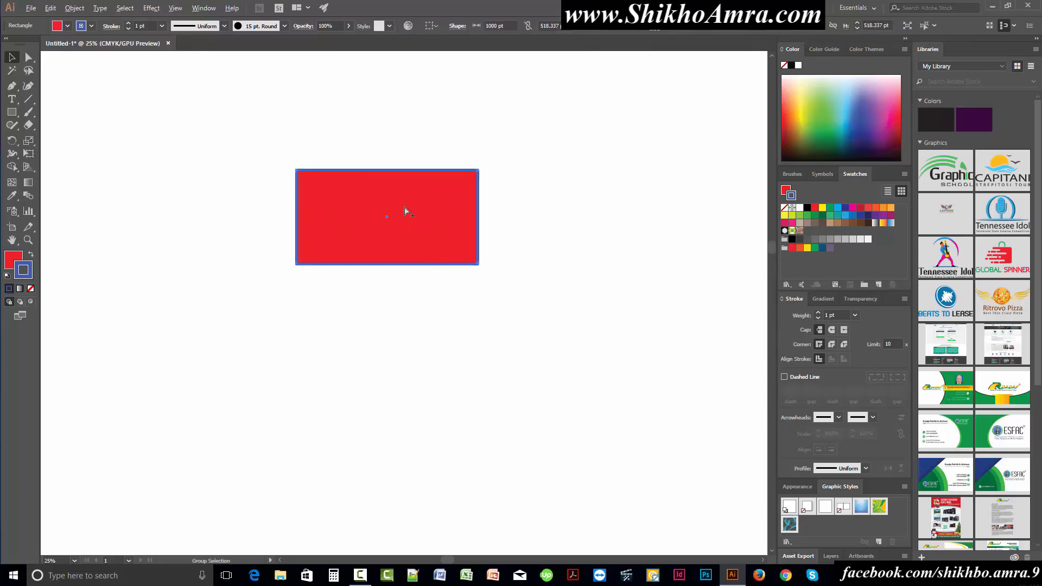
pyautogui.hotkey('ctrl', '+')
pyautogui.hotkey('ctrl', '+')
pyautogui.hotkey('ctrl', '+')
pyautogui.moveTo(185, 130); pyautogui.dragTo(372, 263)
pyautogui.click(244, 139)
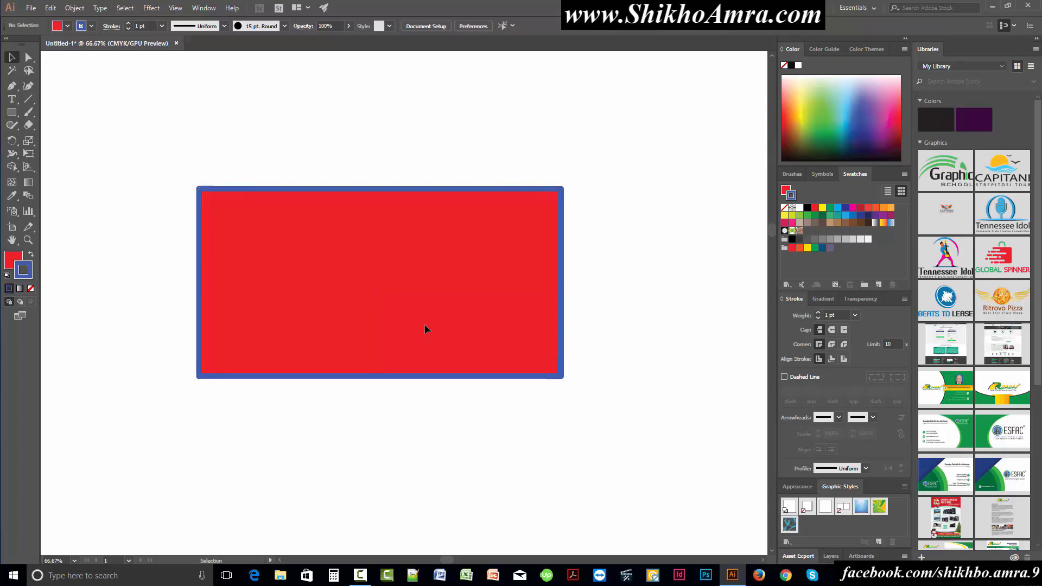
pyautogui.click(425, 325)
pyautogui.moveTo(90, 135)
pyautogui.mouseDown()
pyautogui.moveTo(395, 418)
pyautogui.moveTo(550, 409)
pyautogui.mouseUp()
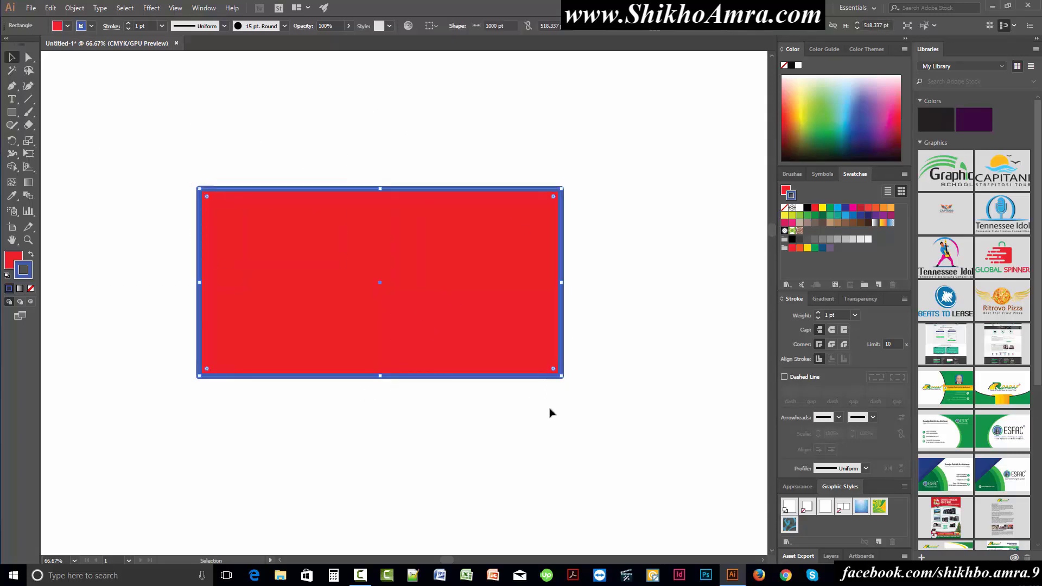
pyautogui.moveTo(642, 435); pyautogui.dragTo(265, 163)
pyautogui.press('Delete')
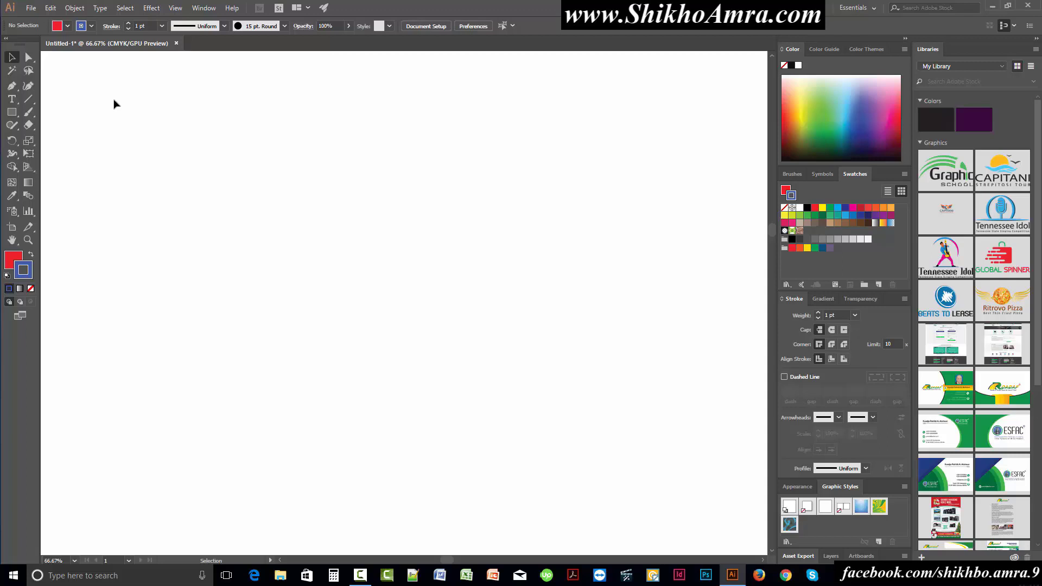
pyautogui.click(13, 112)
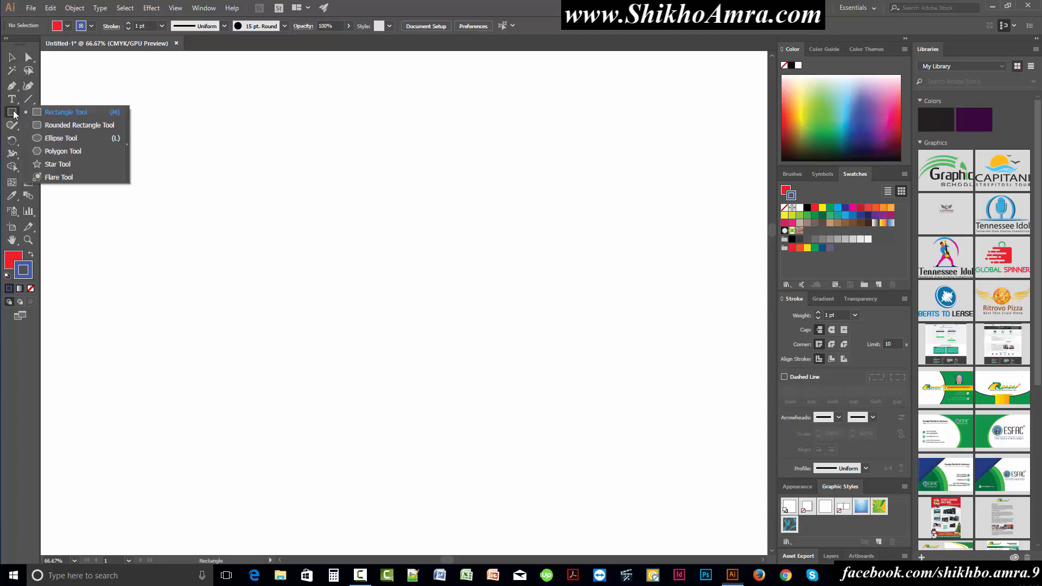
# - Draw a red square using the Rectangle dialog with Width 500 pt and Height 500 pt
pyautogui.click(65, 112)
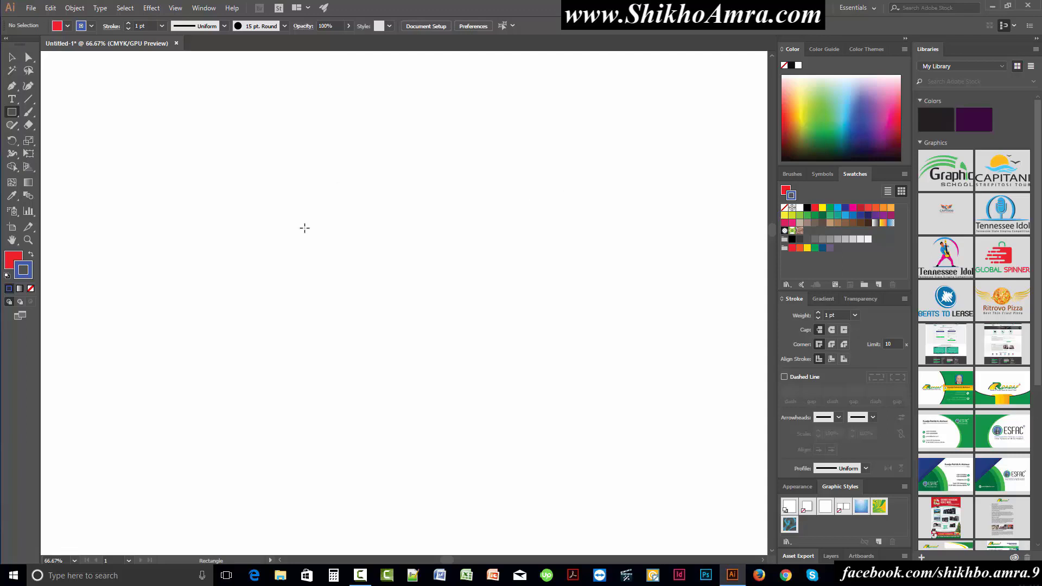
pyautogui.click(12, 112)
pyautogui.click(64, 113)
pyautogui.click(384, 241)
pyautogui.moveTo(420, 126); pyautogui.dragTo(405, 190)
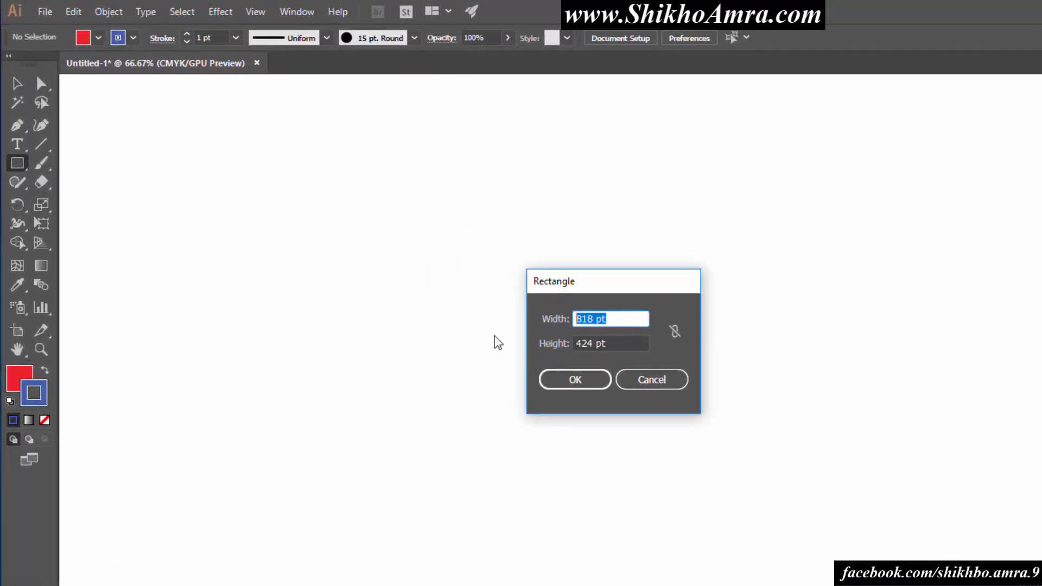
pyautogui.write('500')
pyautogui.press('Tab')
pyautogui.write('500')
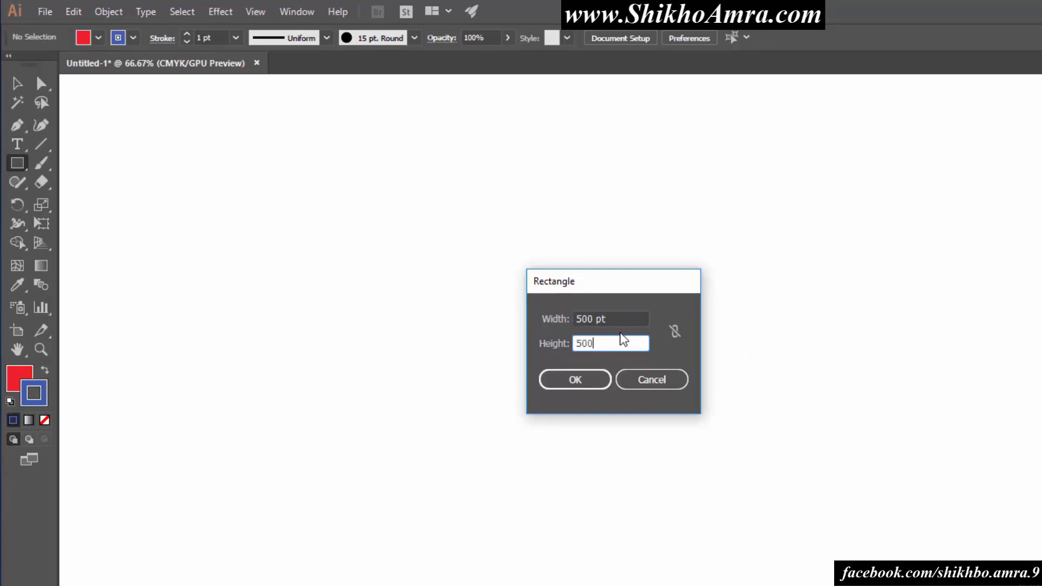
pyautogui.press('Tab')
pyautogui.click(624, 342)
pyautogui.click(619, 319)
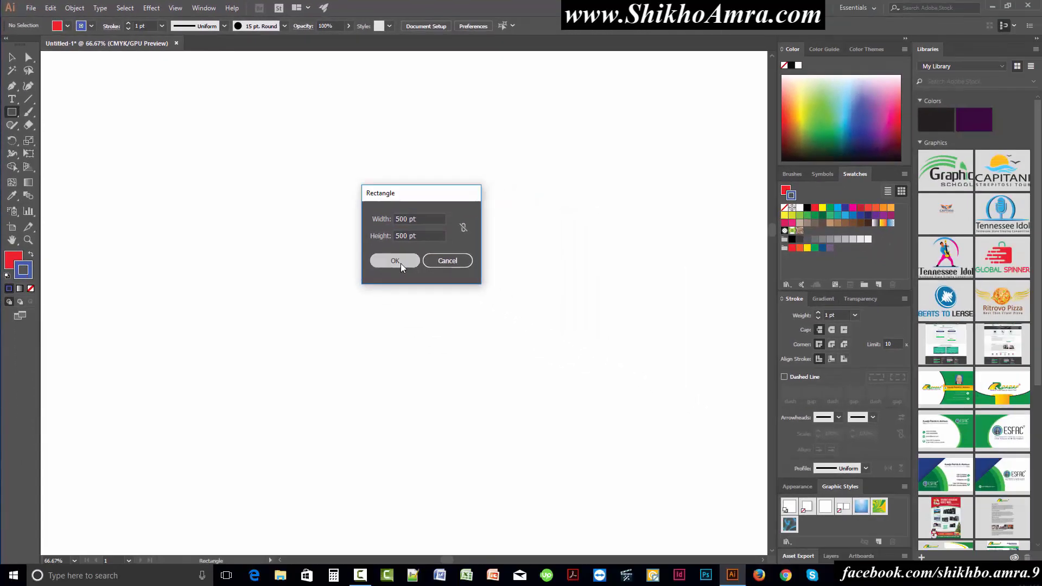
pyautogui.click(575, 379)
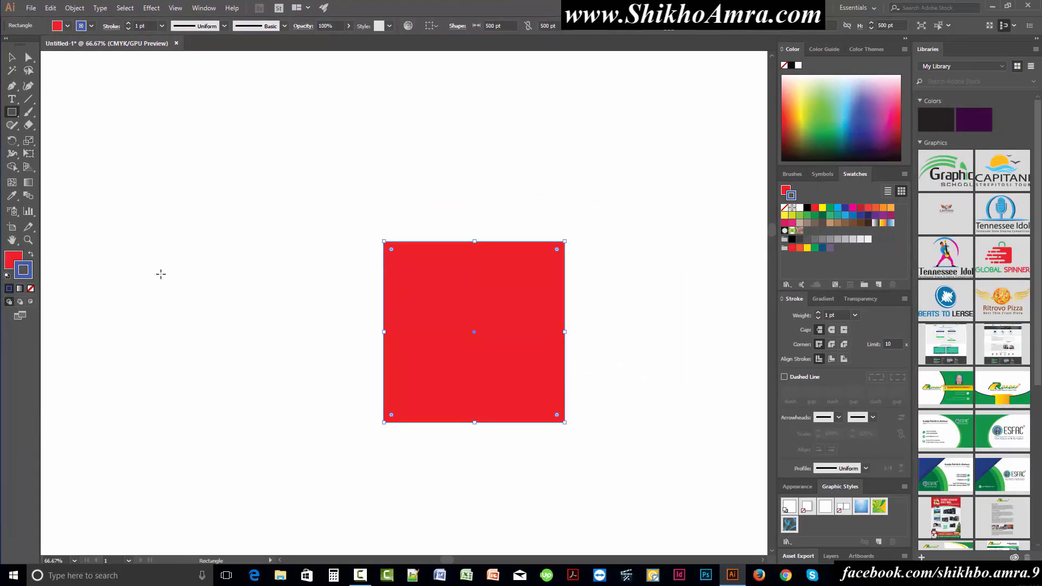
# - Create a 2 × 2 in (144 pt) square via the Rectangle dialog, then delete it
pyautogui.click(159, 126)
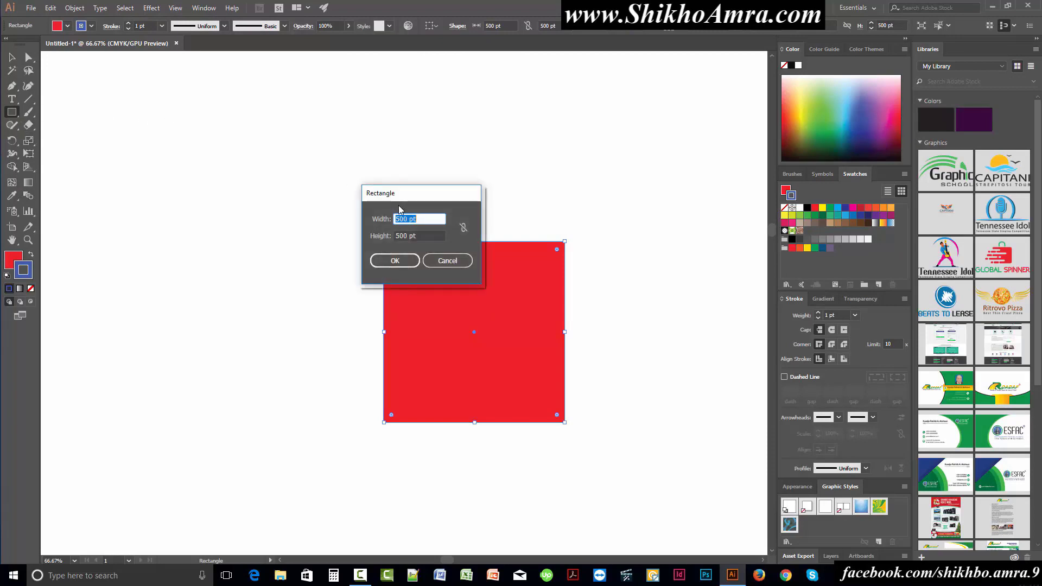
pyautogui.moveTo(401, 195); pyautogui.dragTo(338, 193)
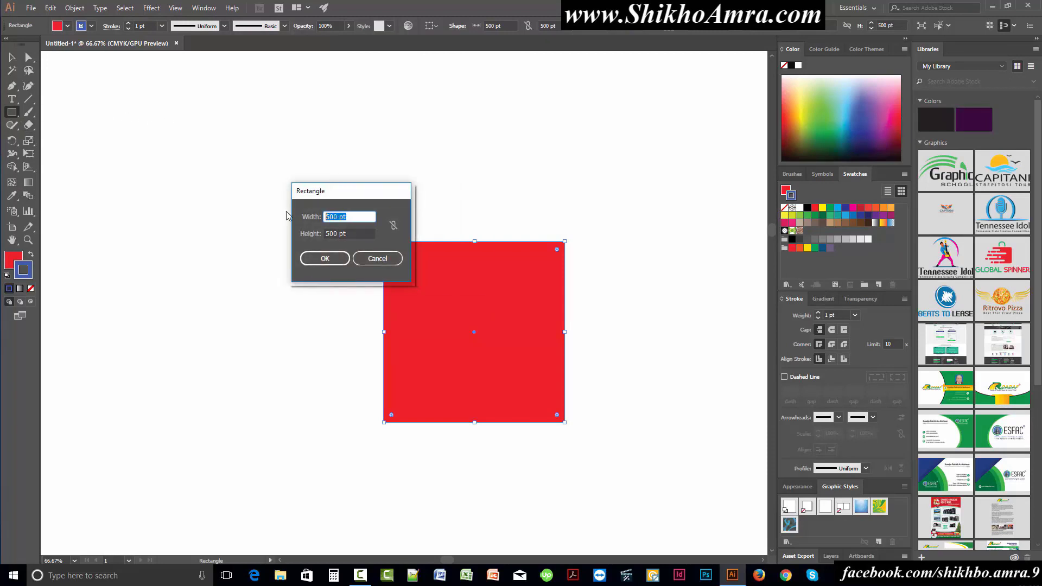
pyautogui.write('2')
pyautogui.press('Tab')
pyautogui.write('2')
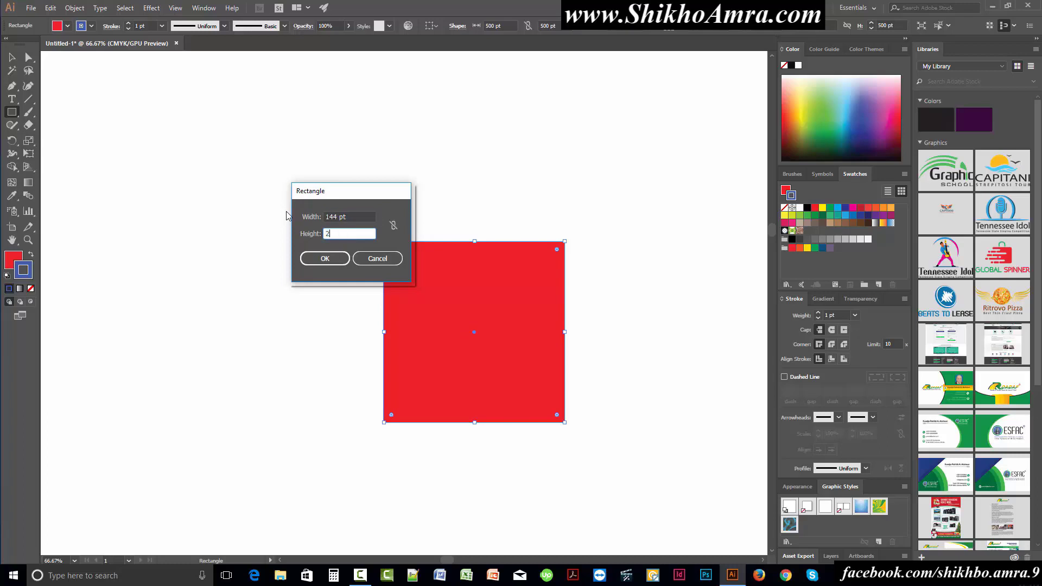
pyautogui.click(325, 259)
pyautogui.press('v')
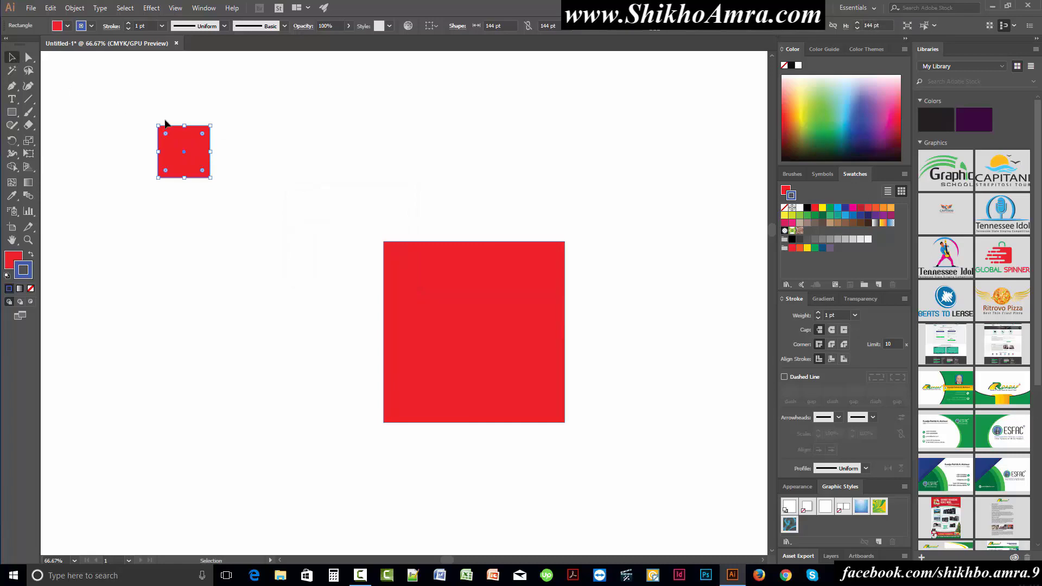
pyautogui.press('Delete')
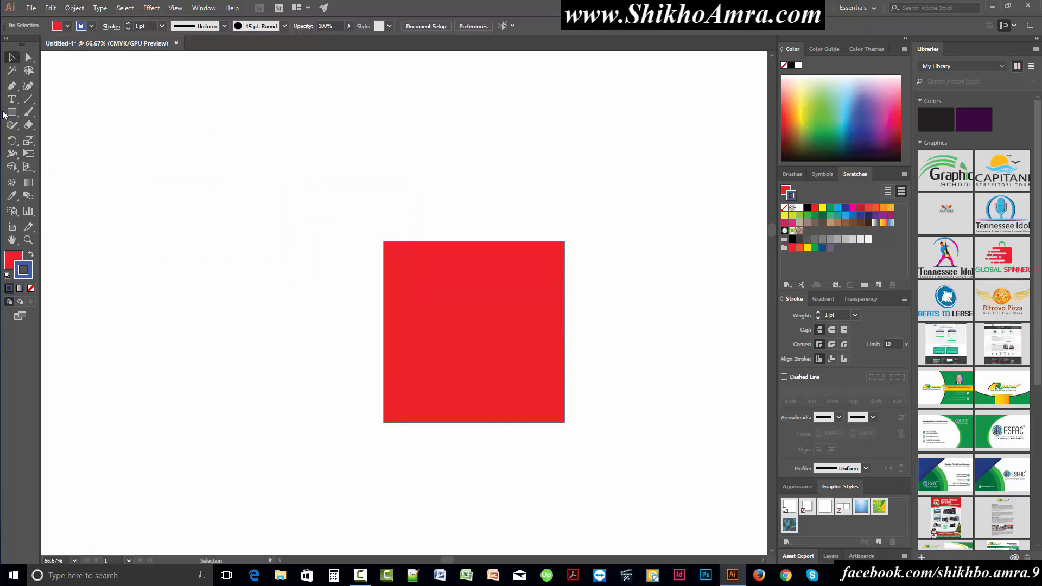
# - Create a 200 pt square with linked proportions left of the large square, and select it
pyautogui.click(12, 112)
pyautogui.click(245, 235)
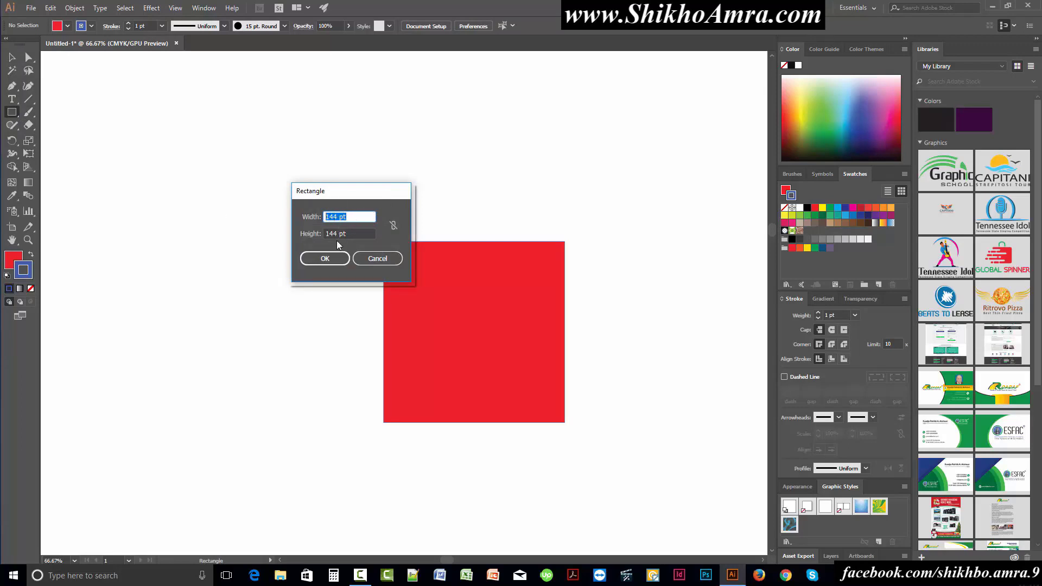
pyautogui.click(393, 227)
pyautogui.doubleClick(369, 214)
pyautogui.write('200')
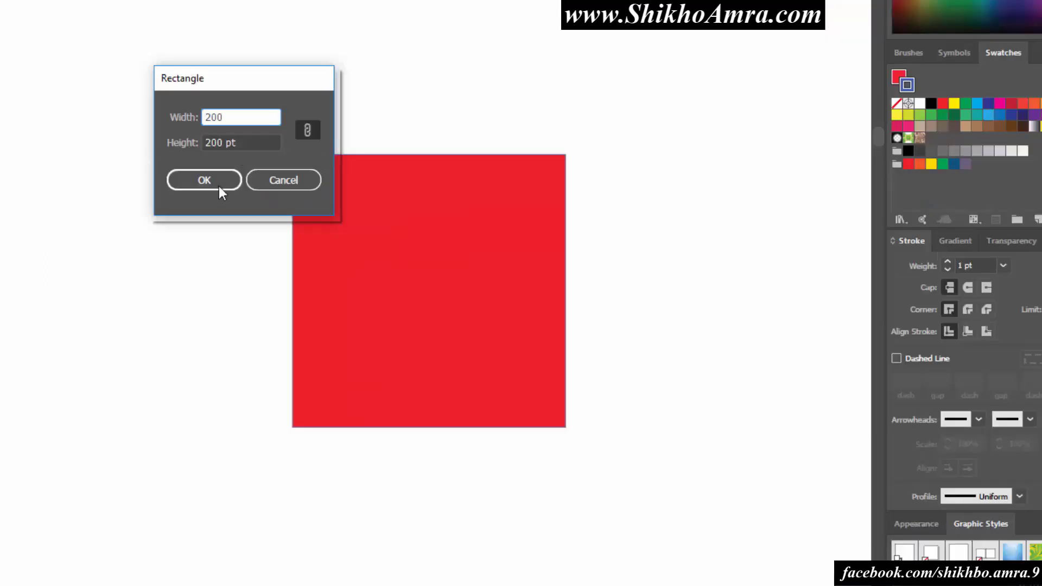
pyautogui.click(219, 186)
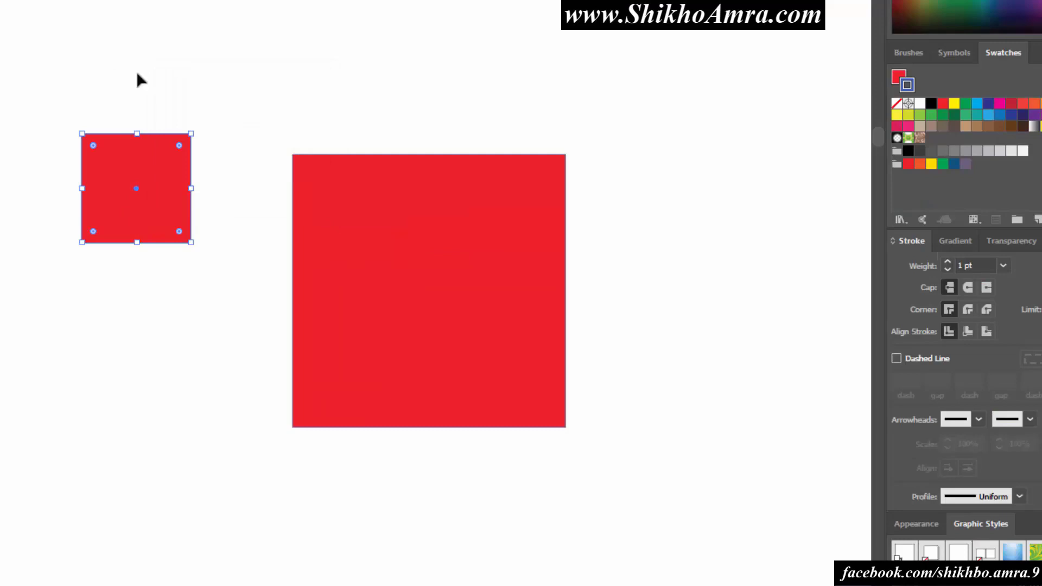
pyautogui.moveTo(30, 83); pyautogui.dragTo(333, 317)
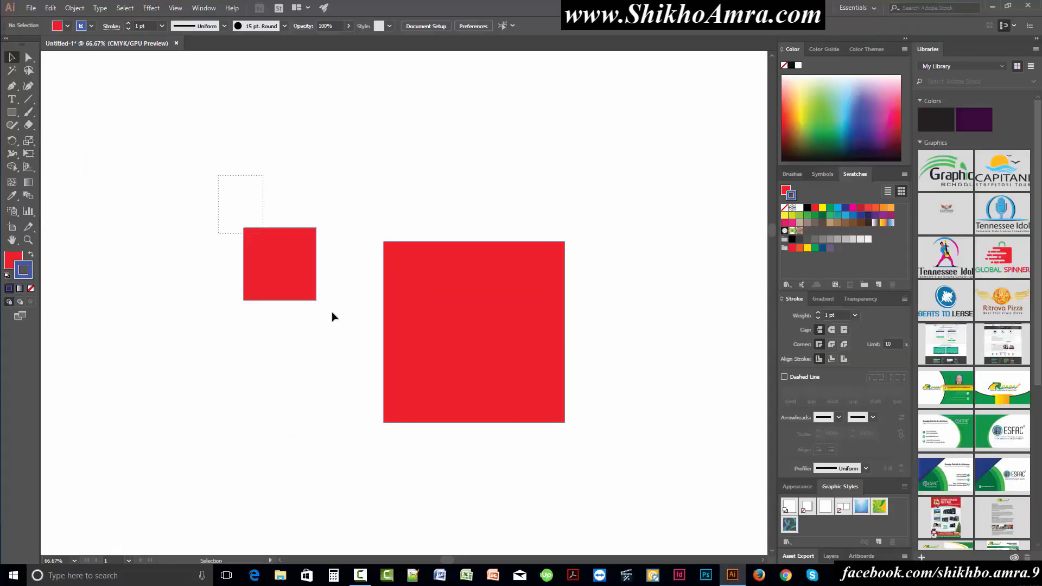
# - Delete the 200 pt square, leaving the 500 pt square deselected
pyautogui.press('Delete')
pyautogui.moveTo(290, 216); pyautogui.dragTo(613, 395)
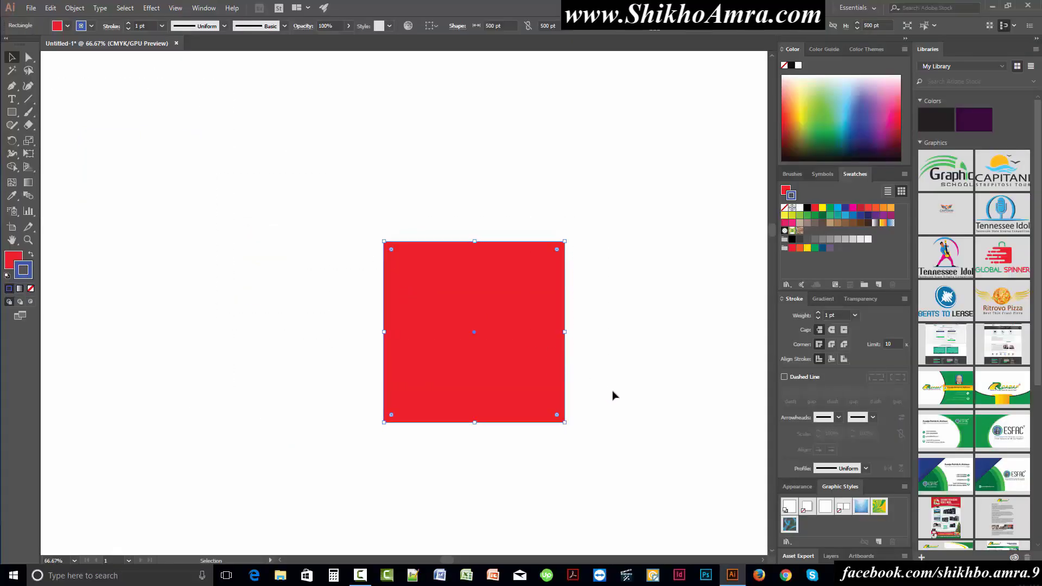
pyautogui.click(248, 181)
pyautogui.moveTo(251, 163); pyautogui.dragTo(575, 434)
pyautogui.click(630, 444)
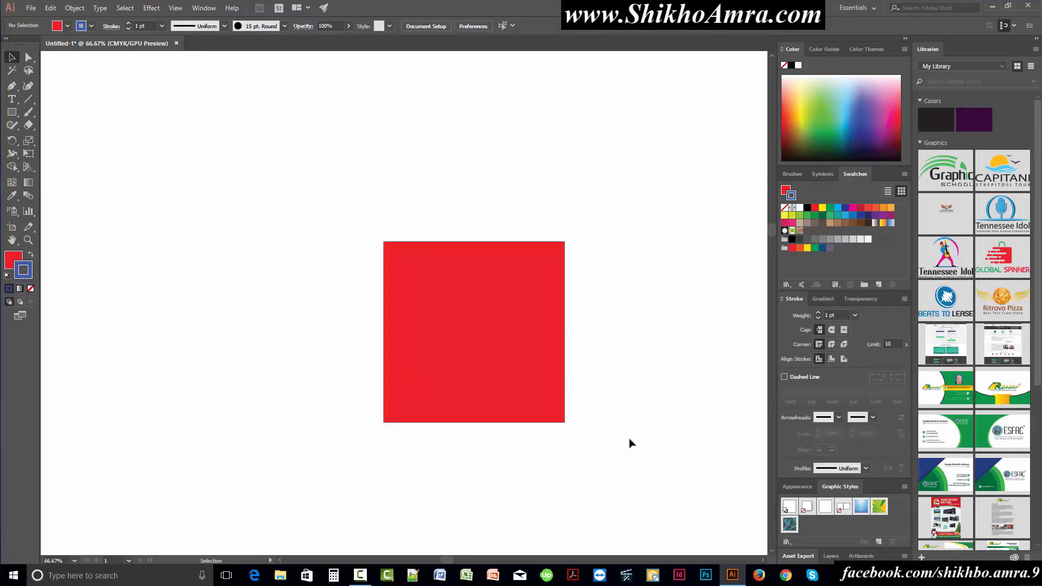